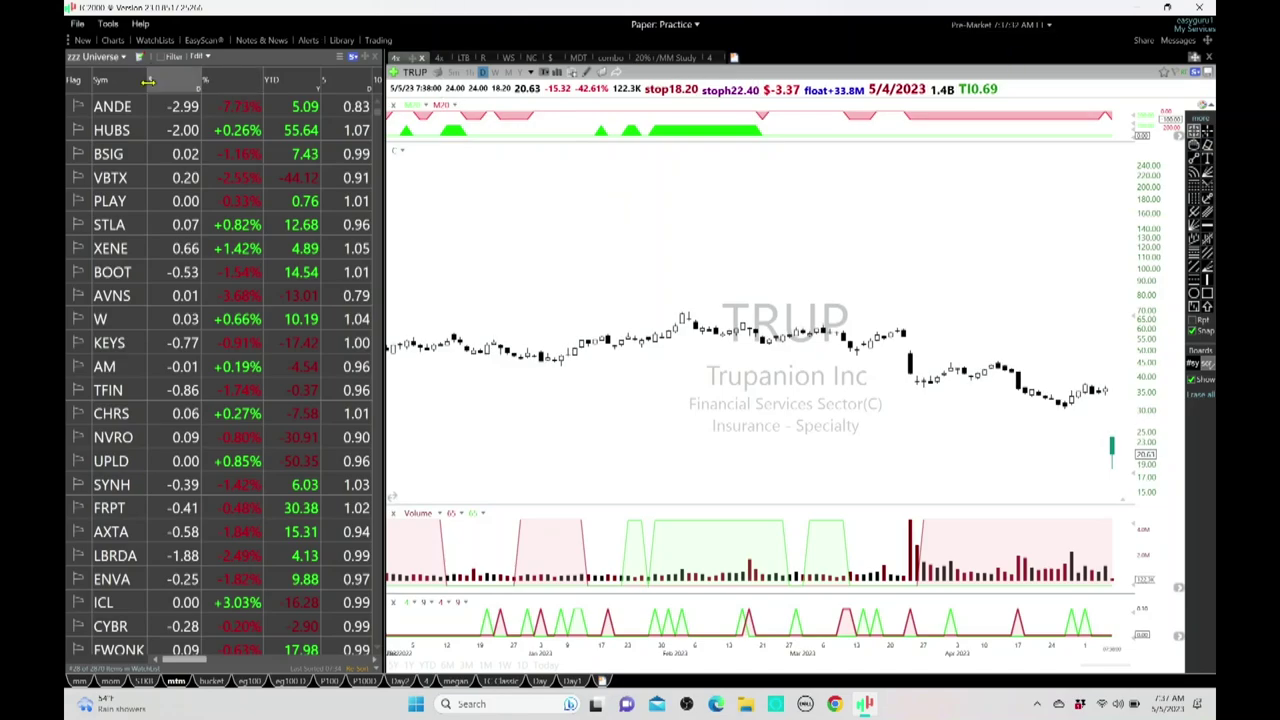
pyautogui.click(128, 57)
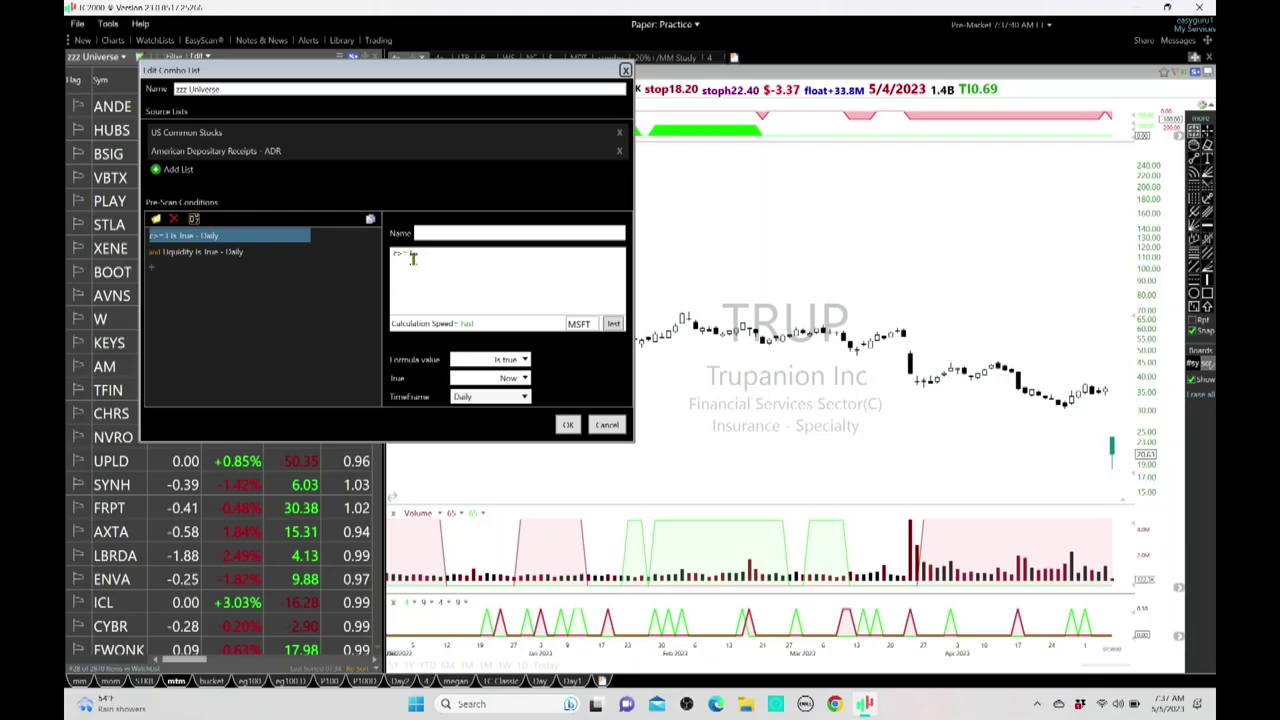
pyautogui.click(195, 254)
pyautogui.click(463, 256)
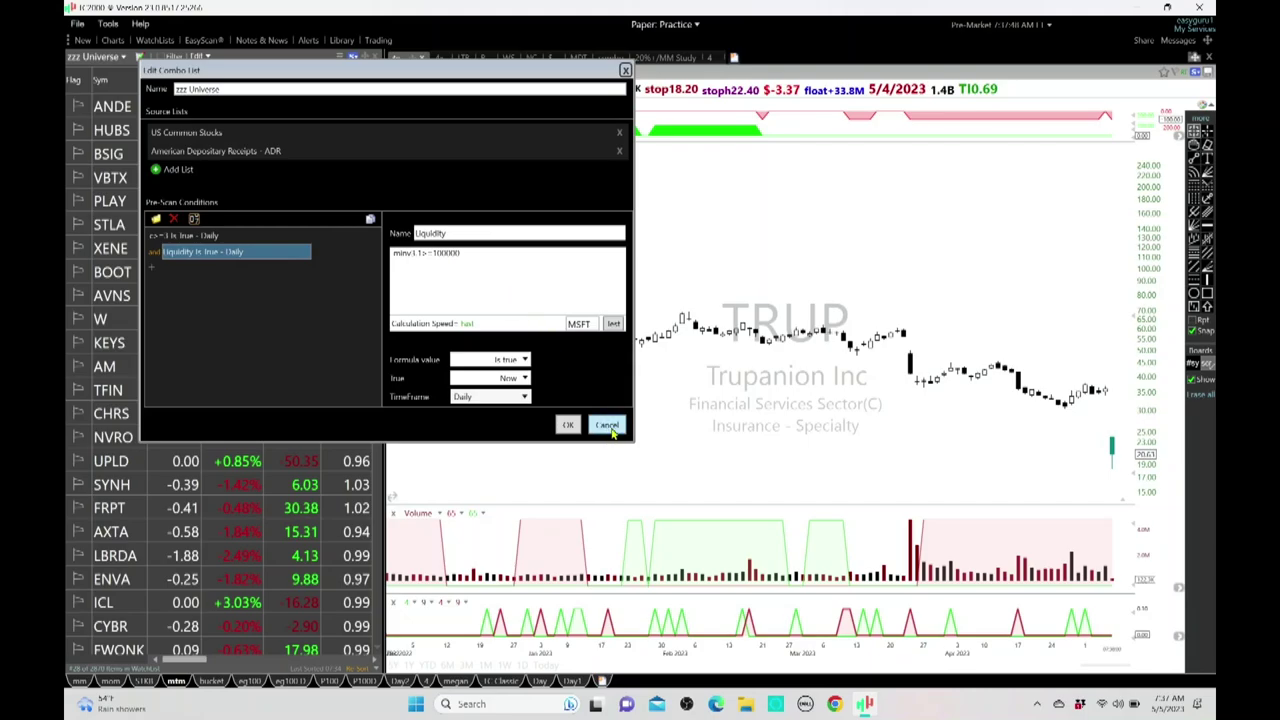
pyautogui.click(608, 425)
pyautogui.click(96, 56)
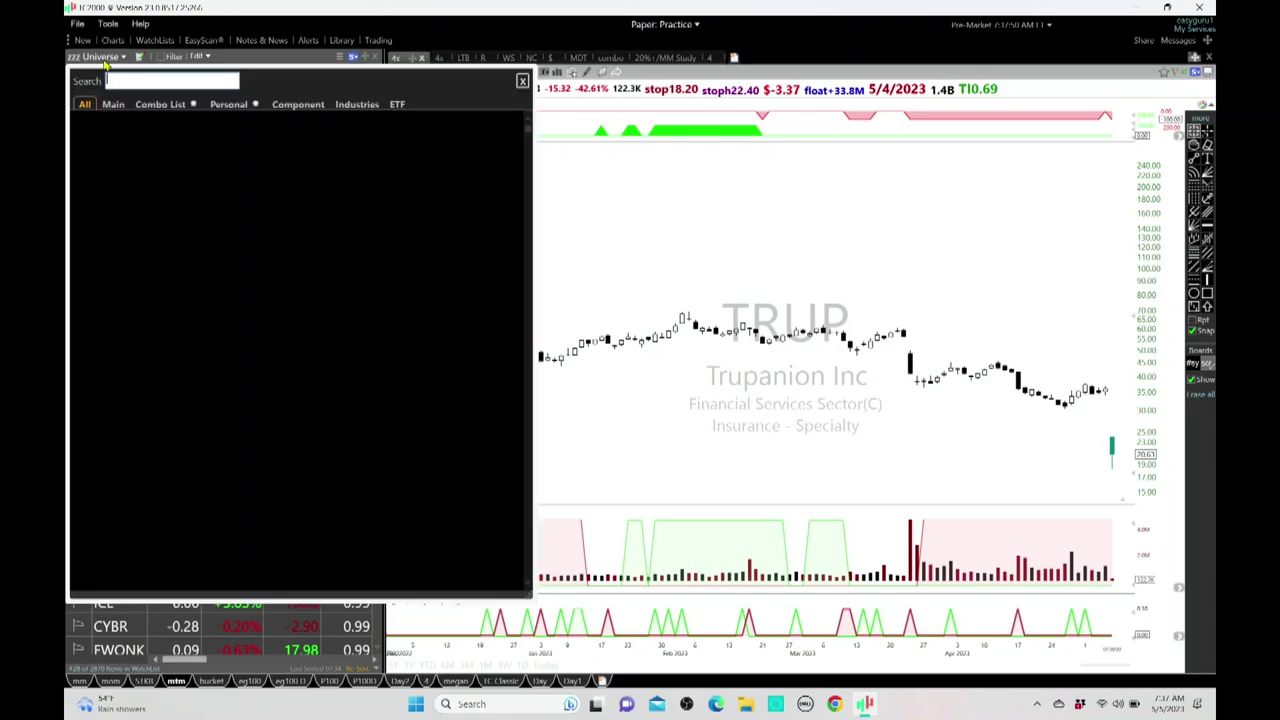
pyautogui.click(151, 110)
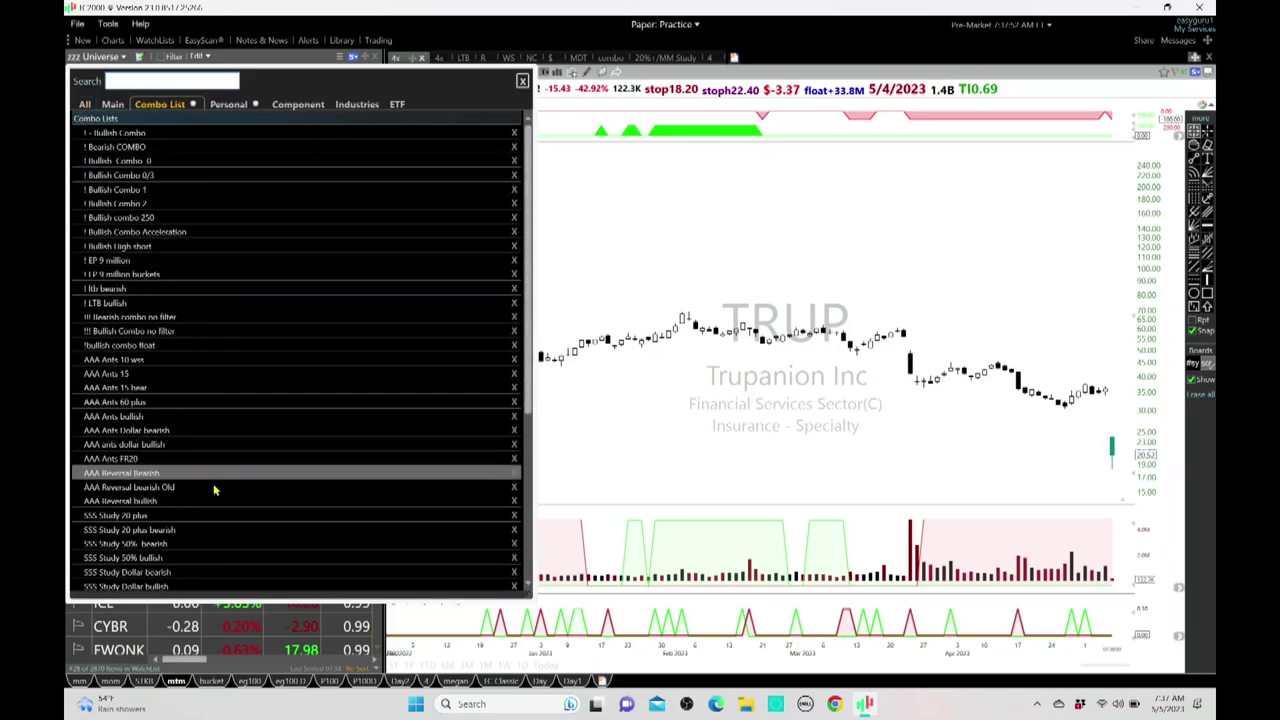
pyautogui.scroll(-3, 195, 456)
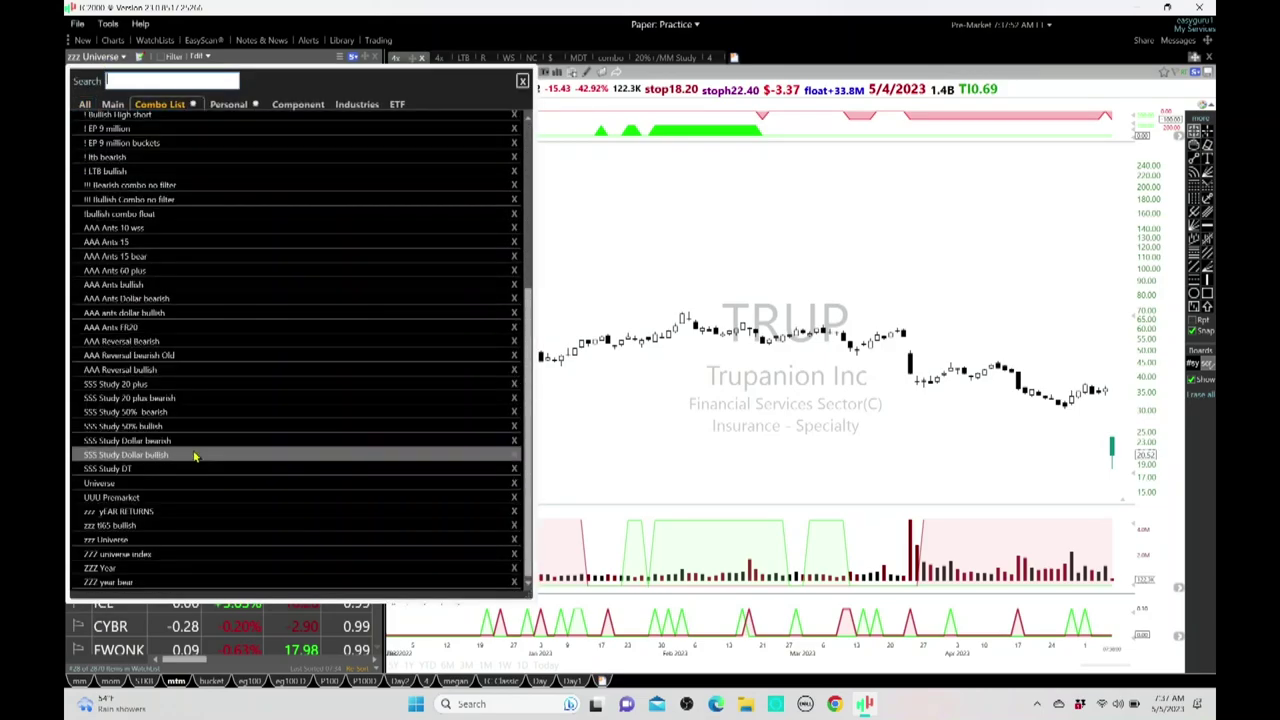
pyautogui.click(122, 539)
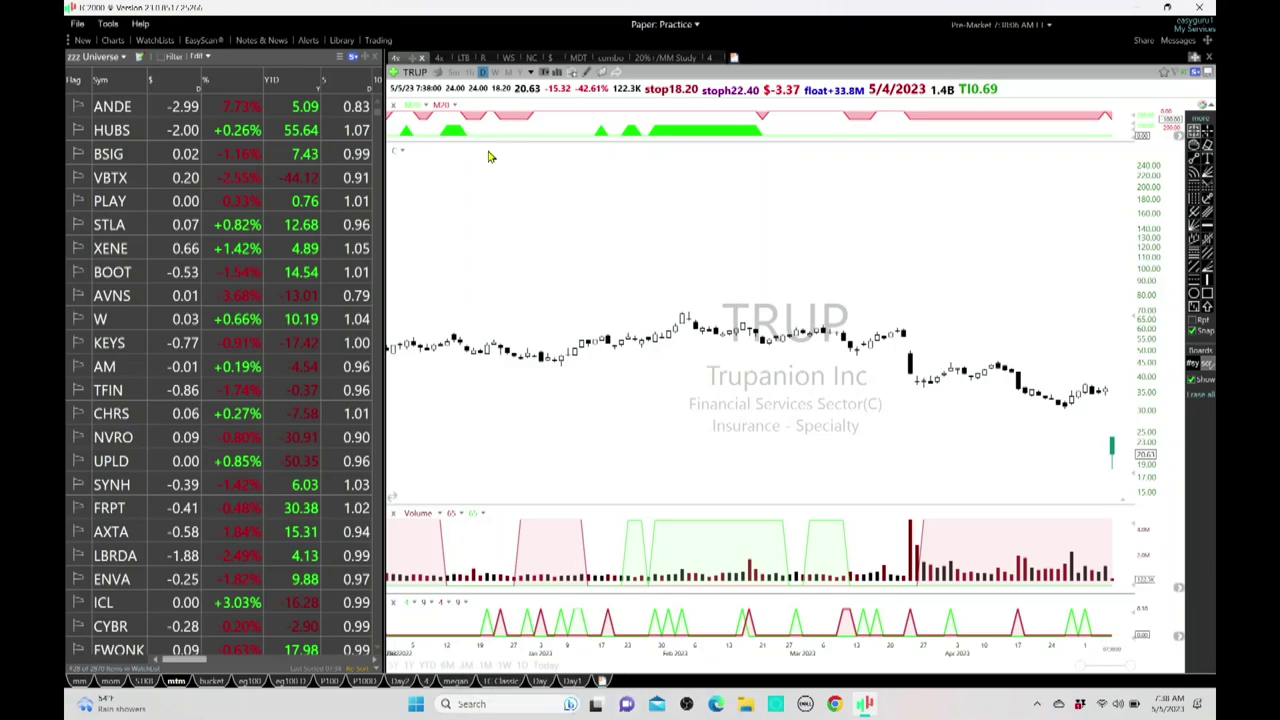
# - Widen the watchlist, sort it by the 5 column highest first, and check its c/c5 formula
pyautogui.doubleClick(387, 156)
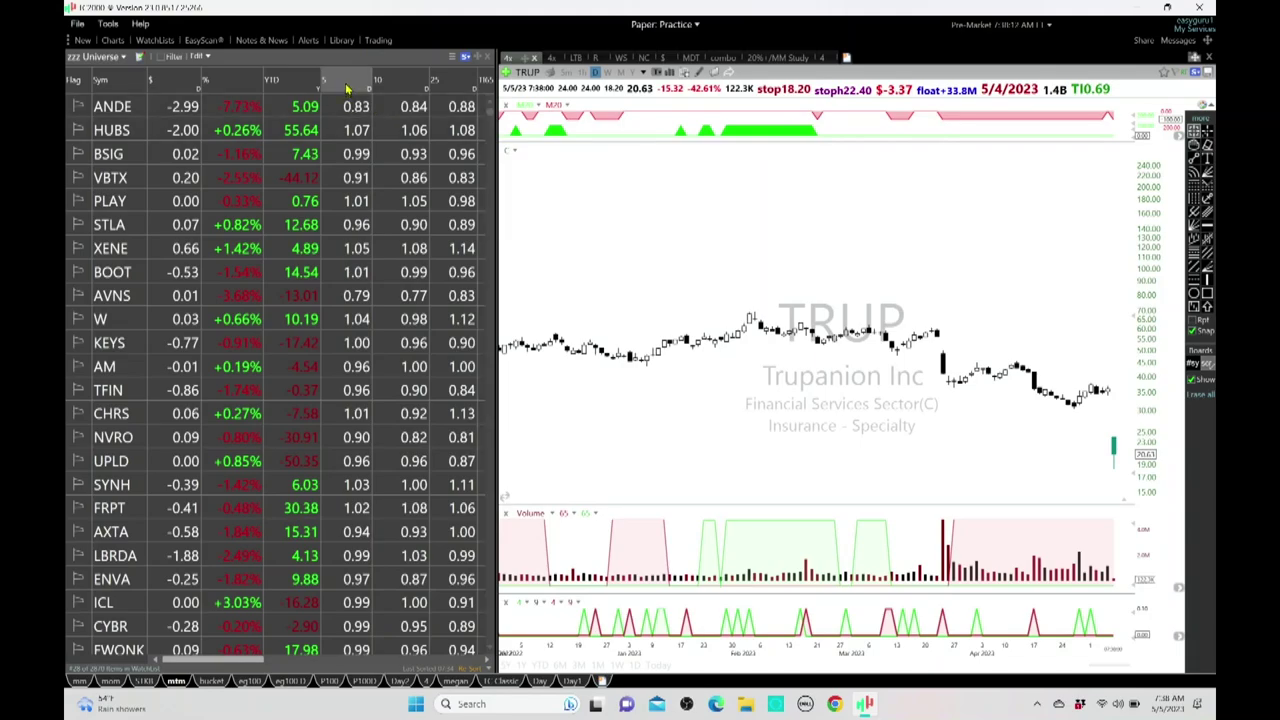
pyautogui.click(347, 90)
pyautogui.rightClick(350, 90)
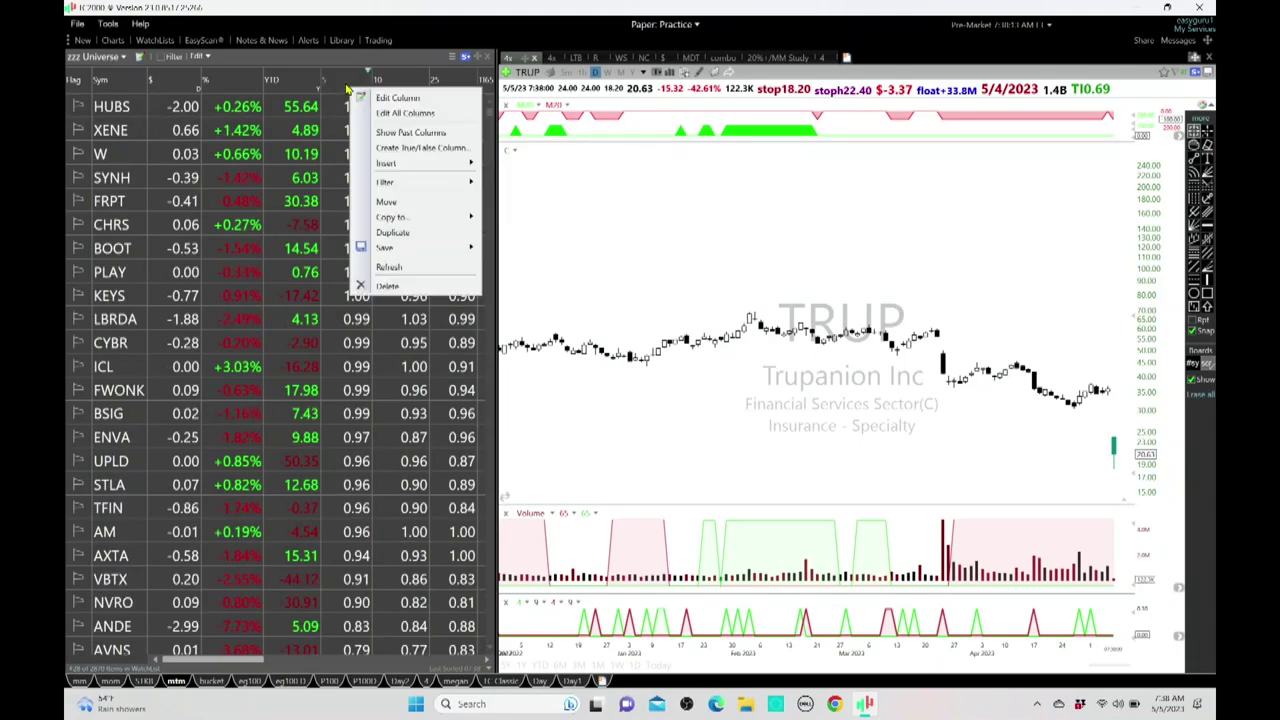
pyautogui.click(412, 98)
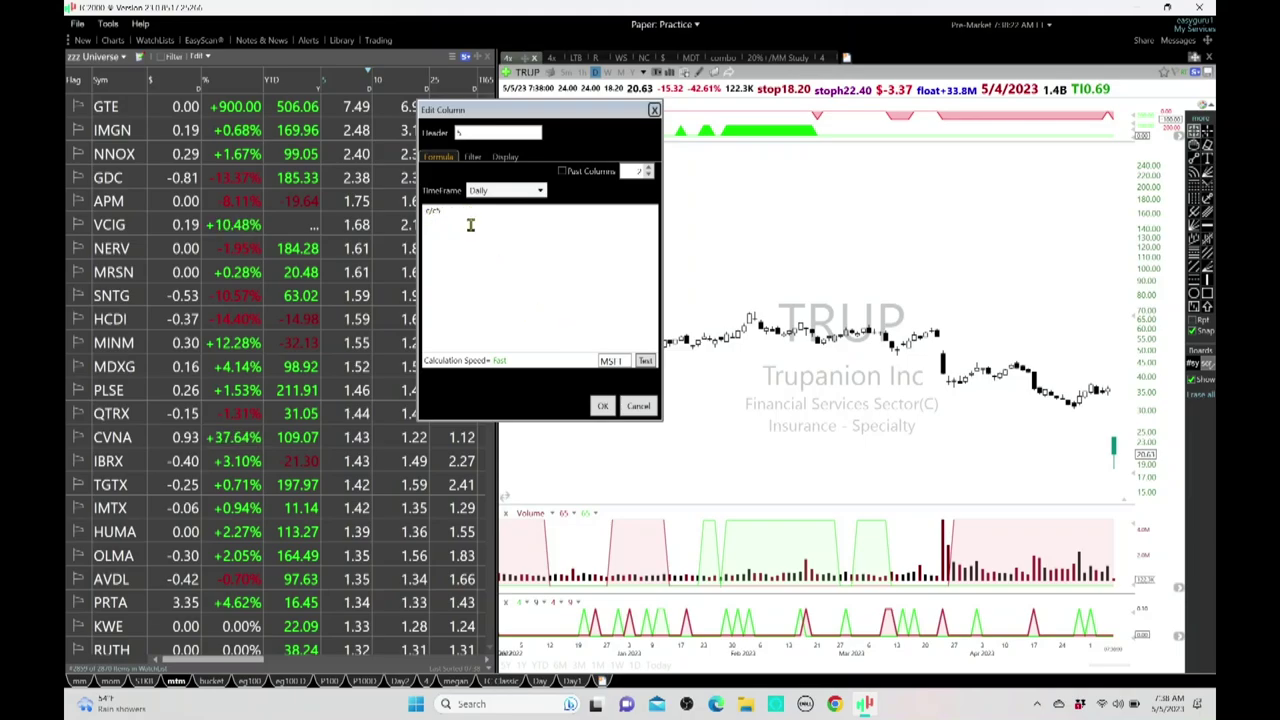
pyautogui.click(604, 406)
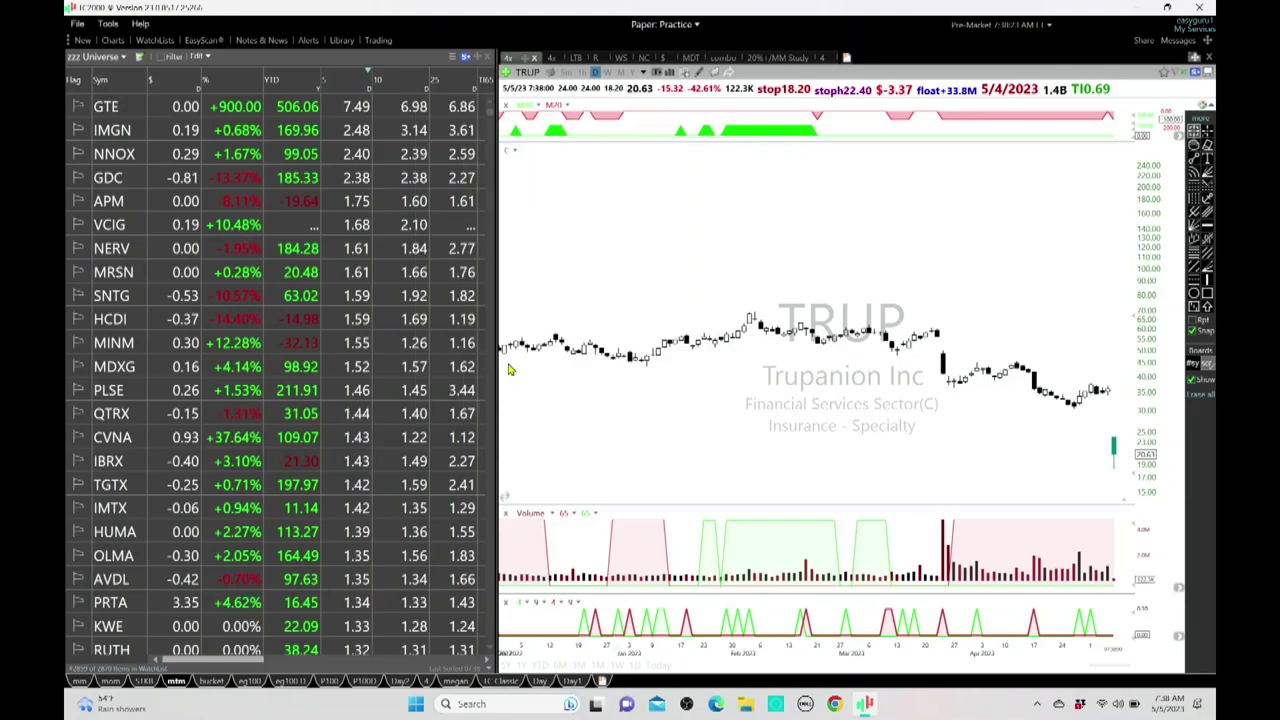
# - Confirm the 10 and 25 columns compute c/c10 and c/c25, then bring up the GTE chart
pyautogui.rightClick(396, 96)
pyautogui.click(421, 104)
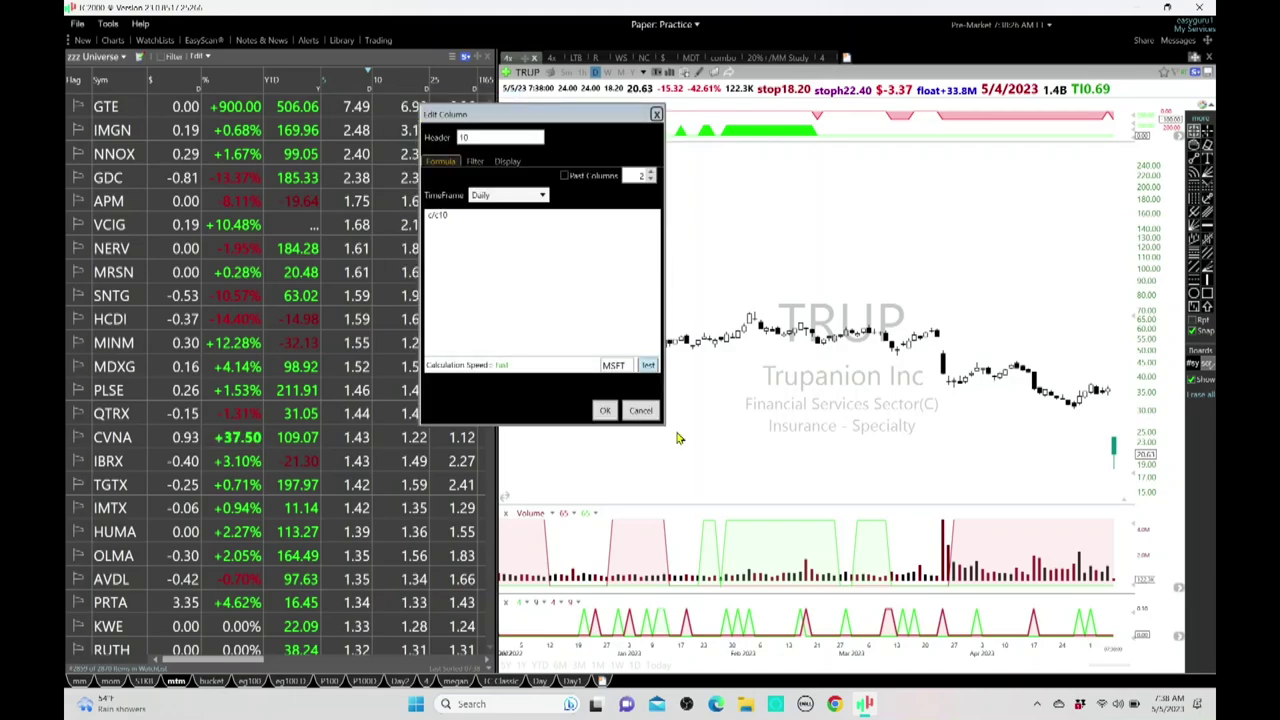
pyautogui.click(639, 412)
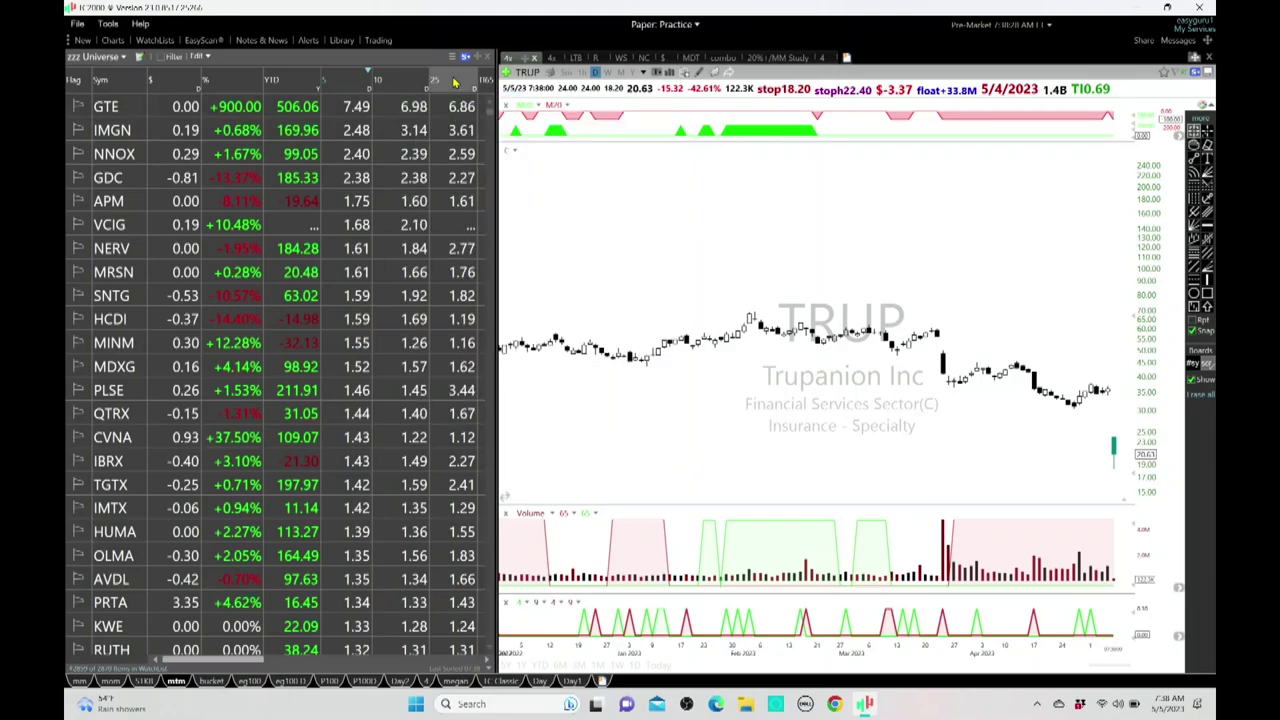
pyautogui.rightClick(458, 86)
pyautogui.click(504, 93)
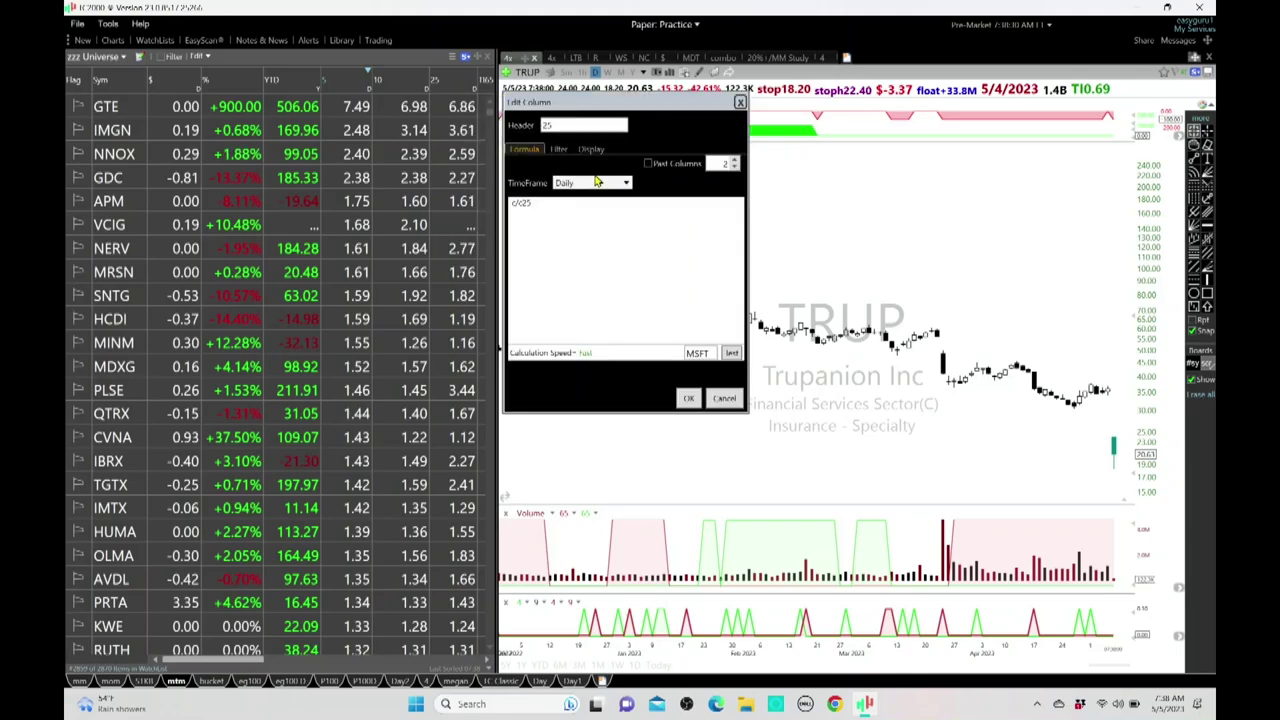
pyautogui.click(726, 398)
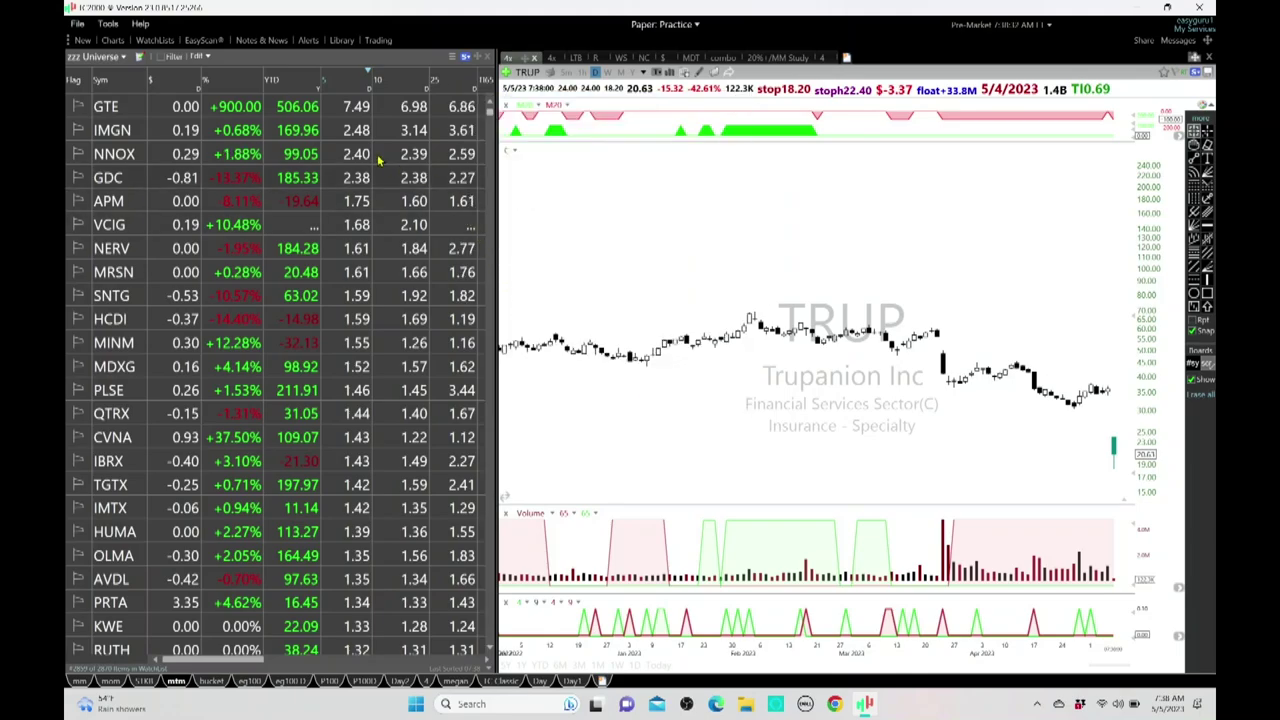
pyautogui.click(135, 107)
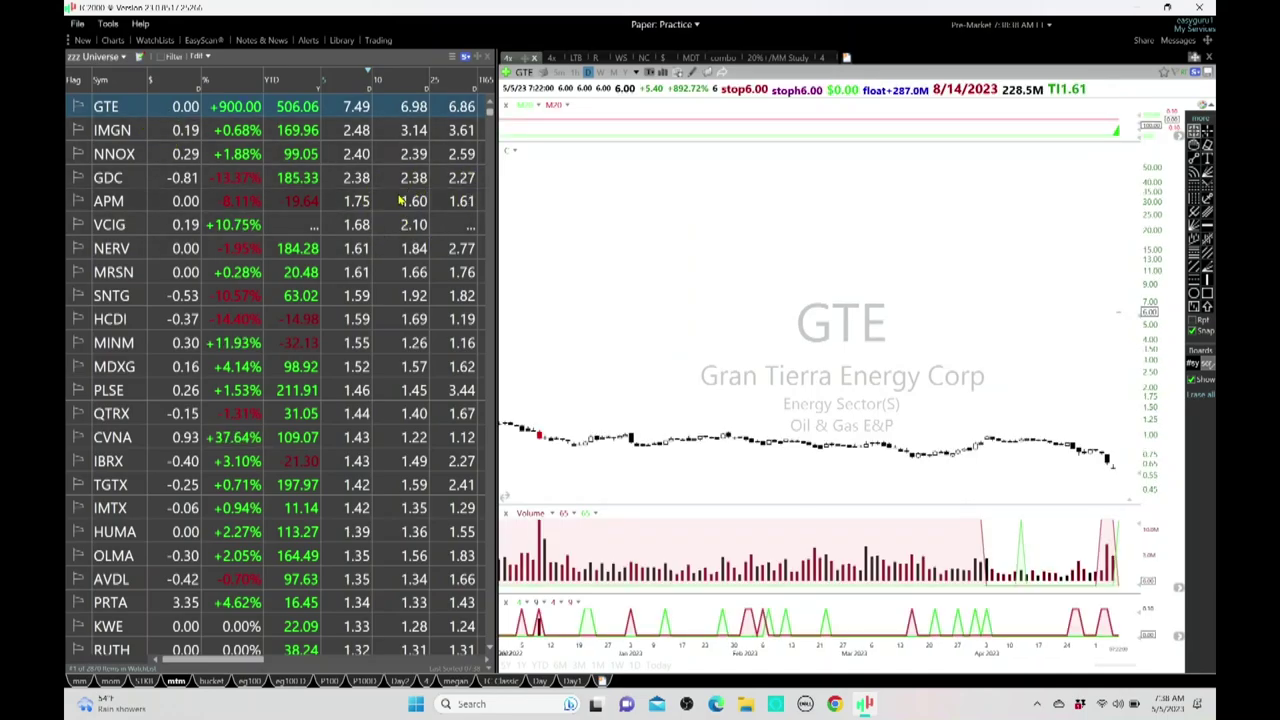
# - Limit the GTE chart to regular-hours data, excluding pre-market trading
pyautogui.click(982, 26)
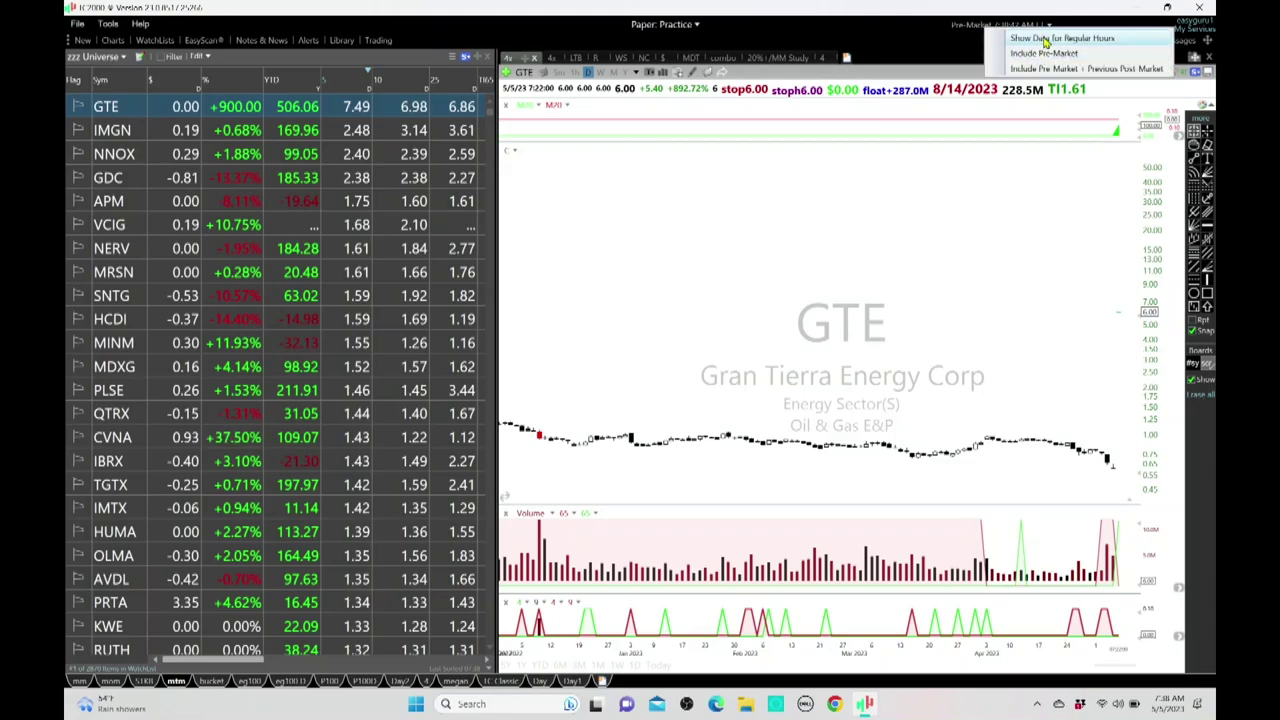
pyautogui.click(1045, 39)
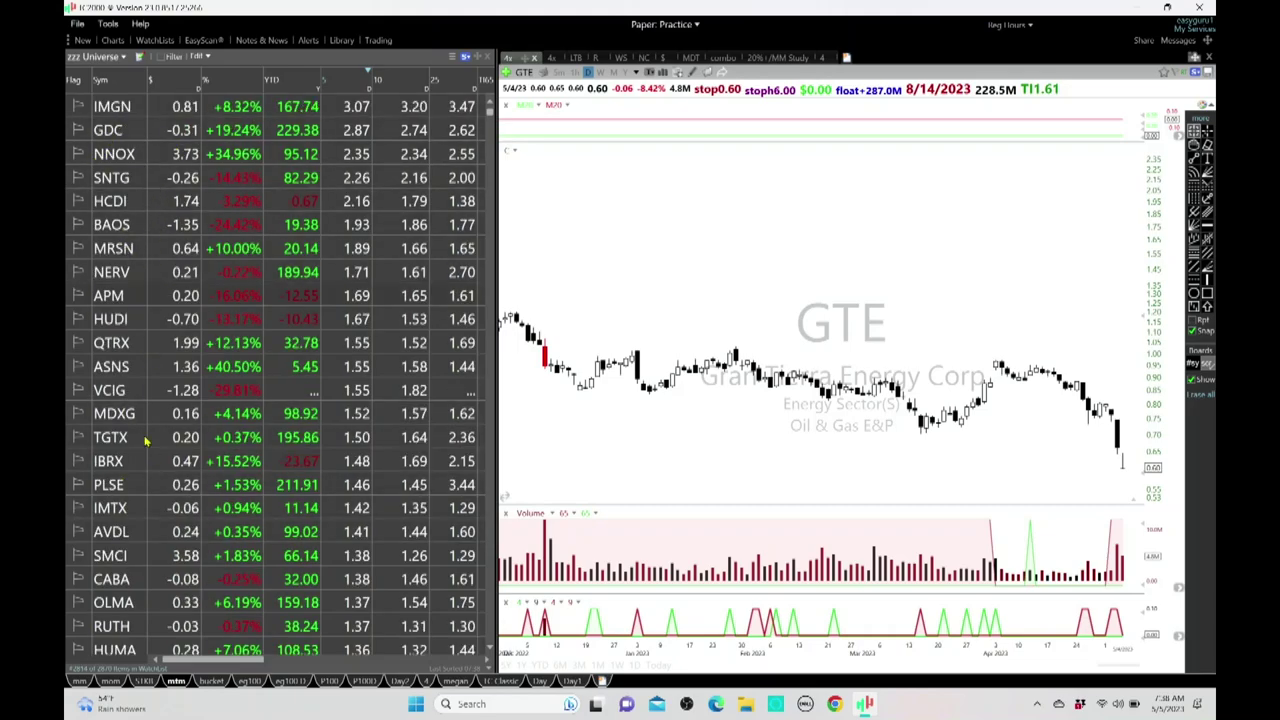
# - Refresh the watchlist and step from IMGN through GDC to NNOX, zooming NNOX's daily chart
pyautogui.click(148, 688)
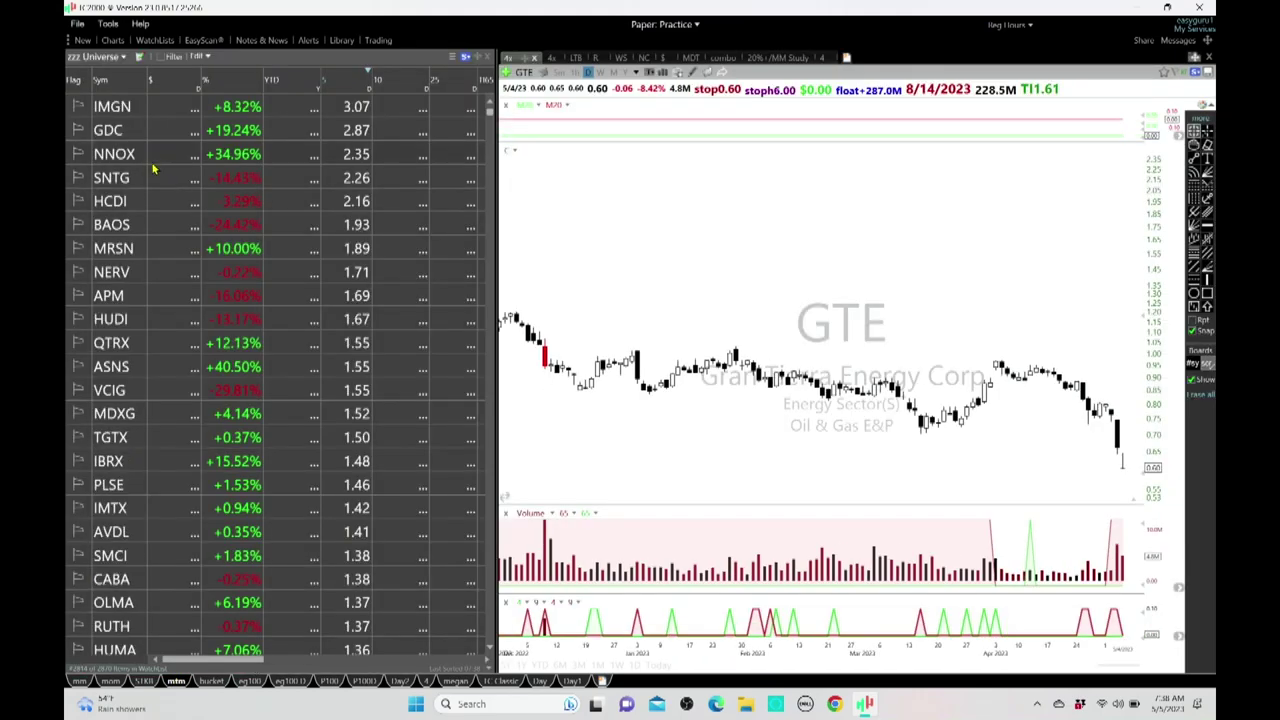
pyautogui.click(135, 116)
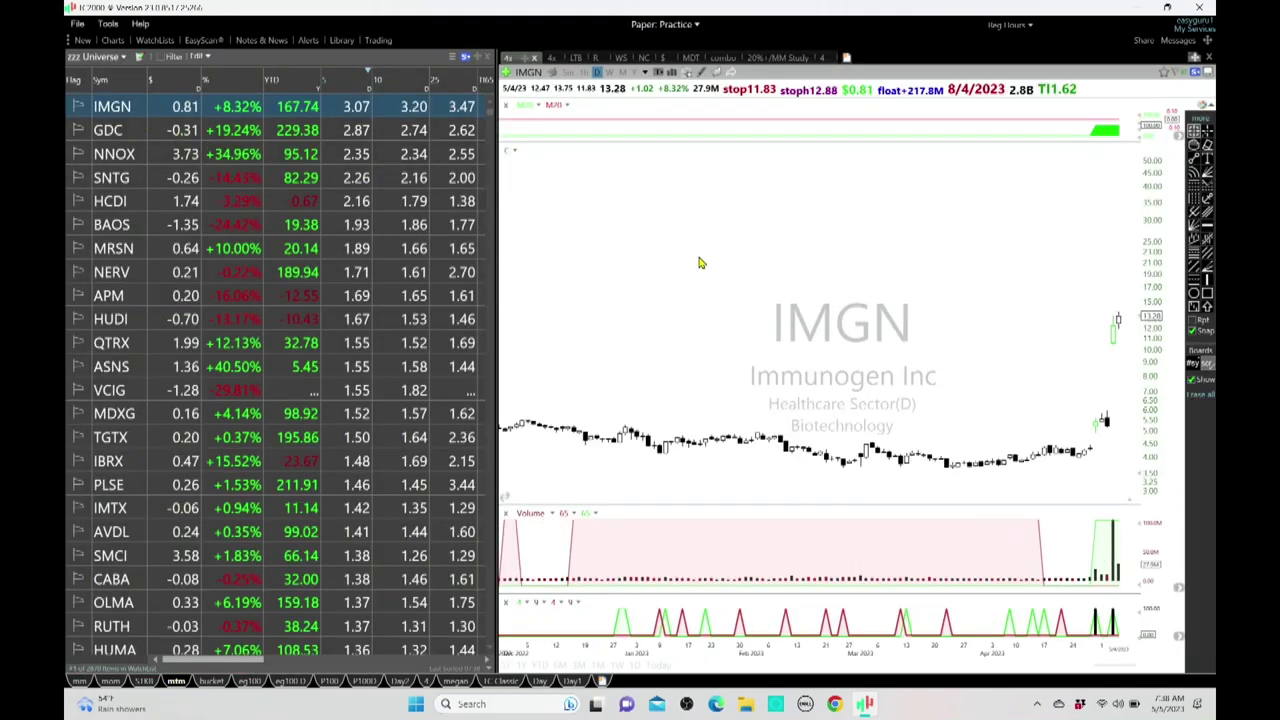
pyautogui.press('Down')
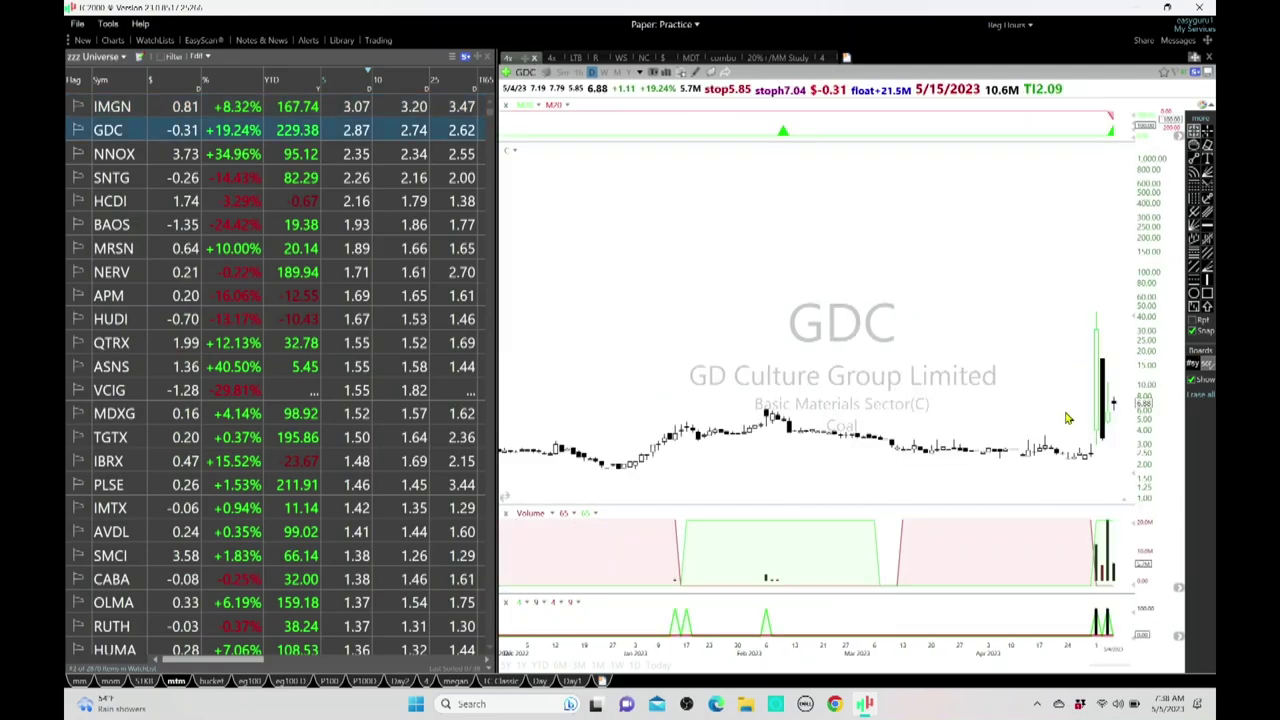
pyautogui.press('Down')
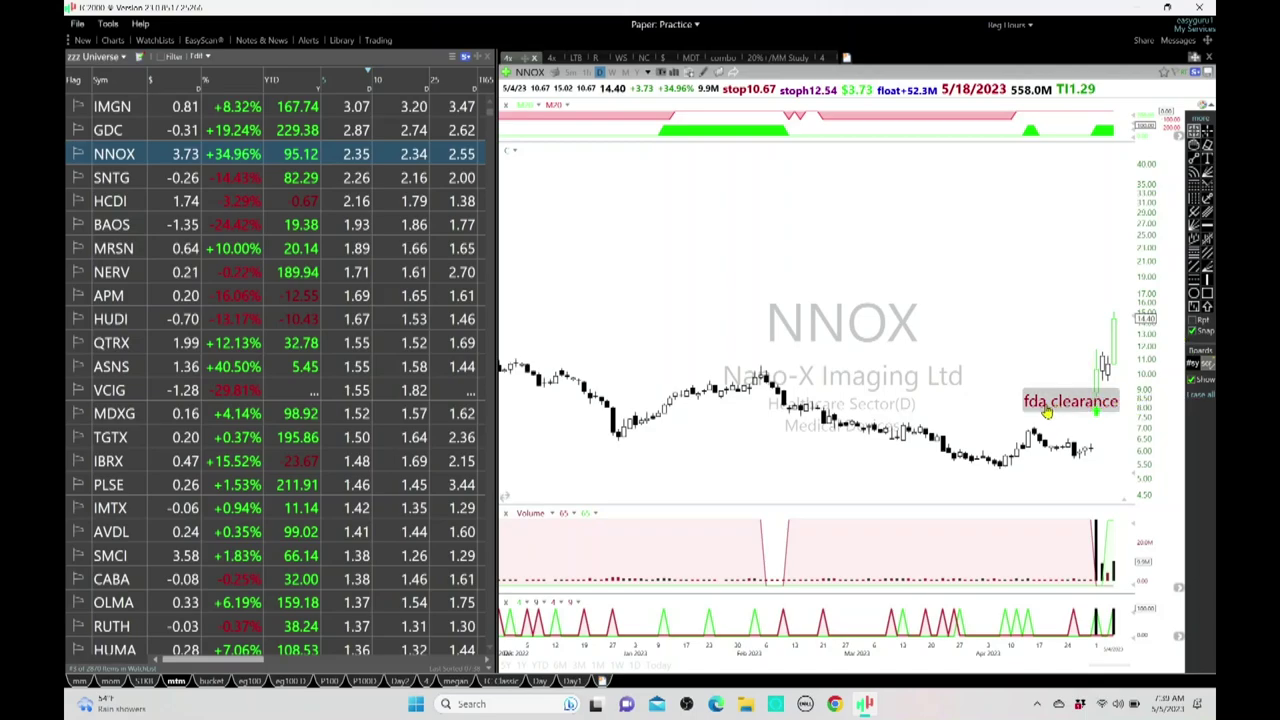
pyautogui.scroll(2, 1037, 400)
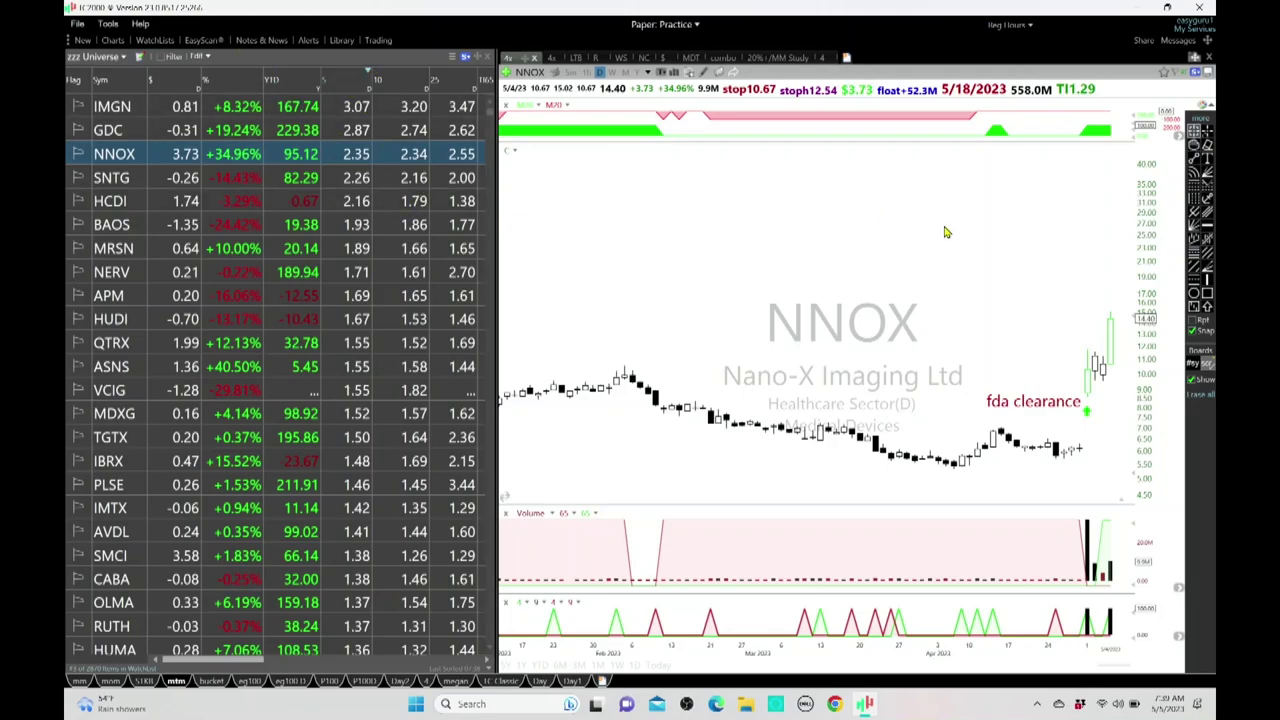
pyautogui.scroll(-1, 945, 232)
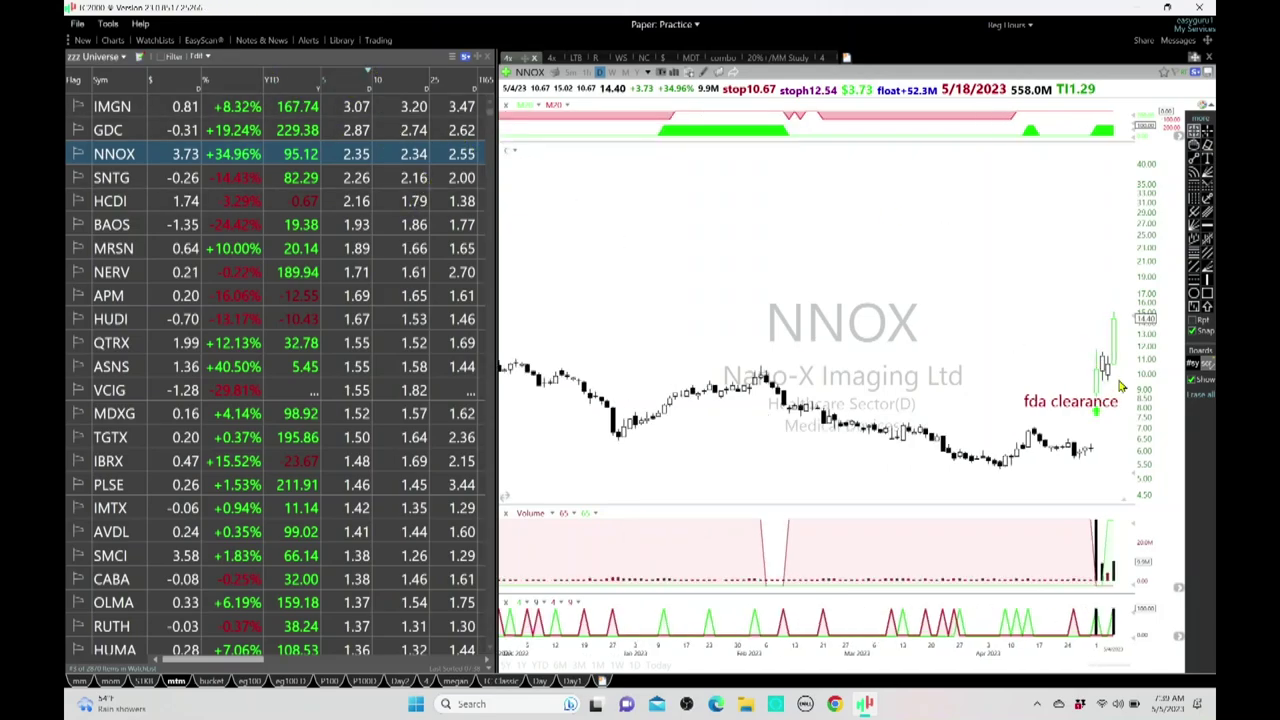
pyautogui.moveTo(1104, 385)
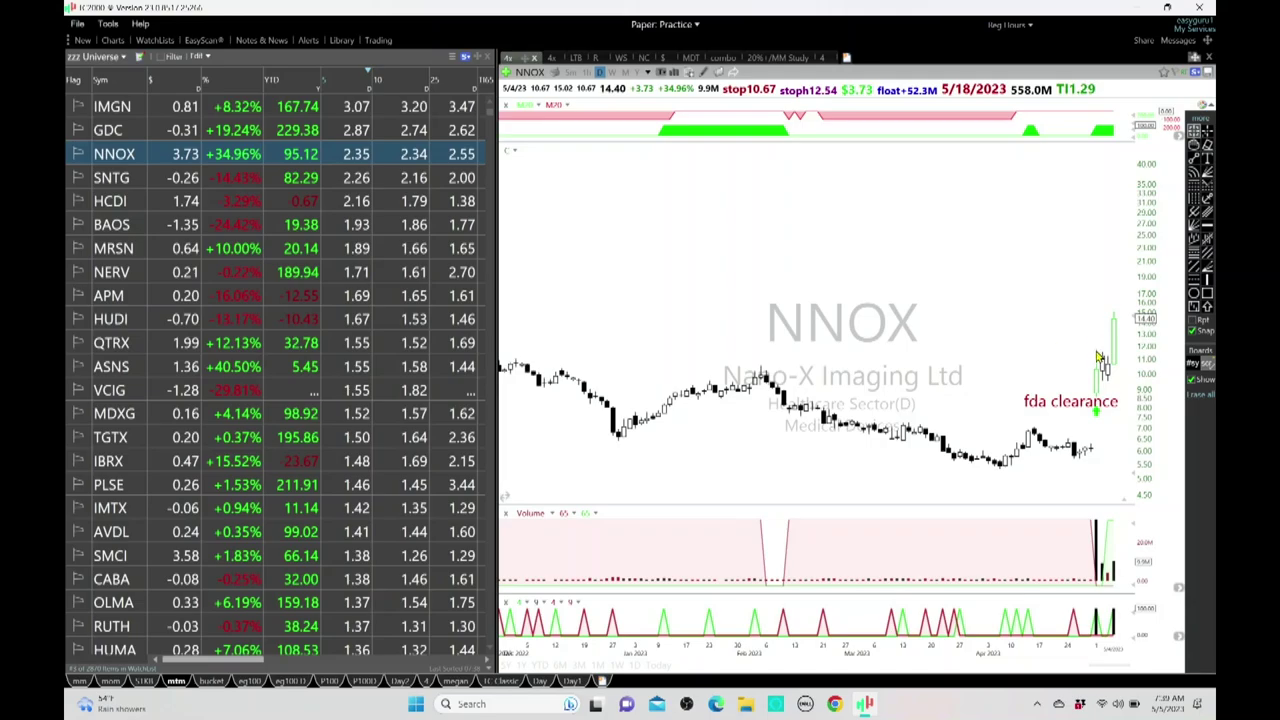
# - Bring up SNTG, revisit NNOX, and check a recent bar's values on the NERV chart
pyautogui.click(132, 185)
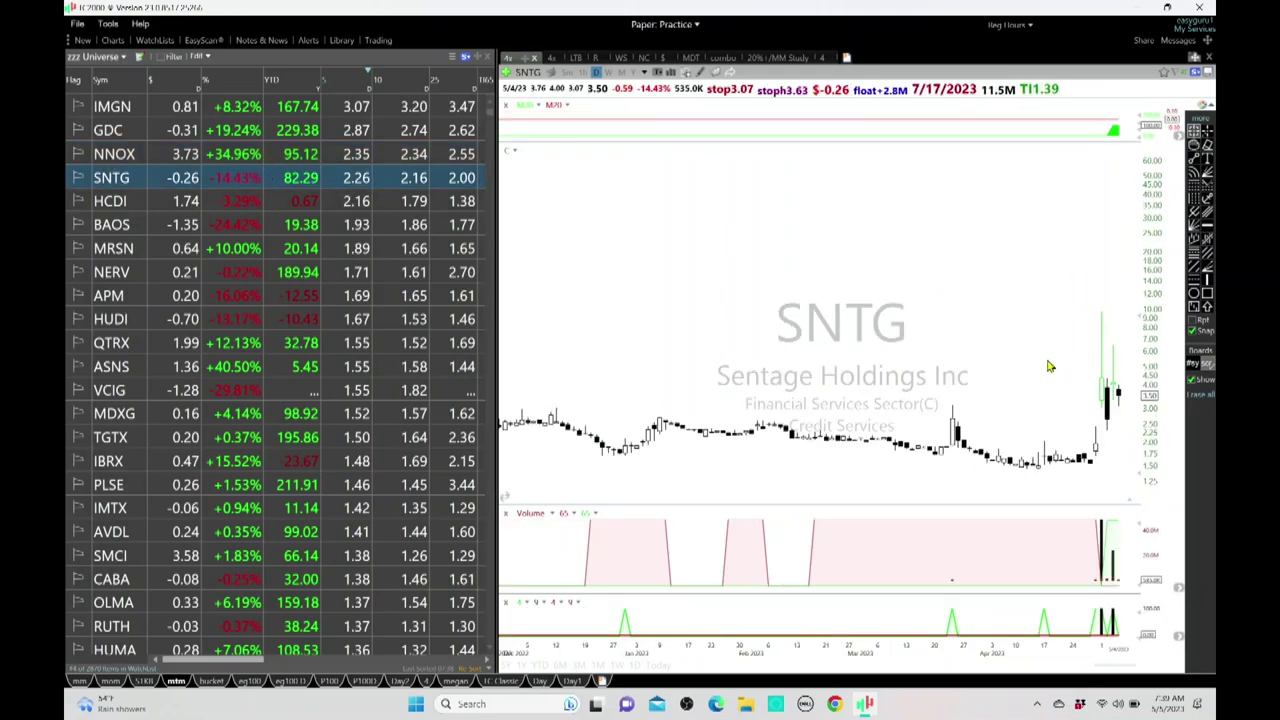
pyautogui.press('Up')
pyautogui.press('Down')
pyautogui.press('Down')
pyautogui.press('Down')
pyautogui.press('Down')
pyautogui.press('Down')
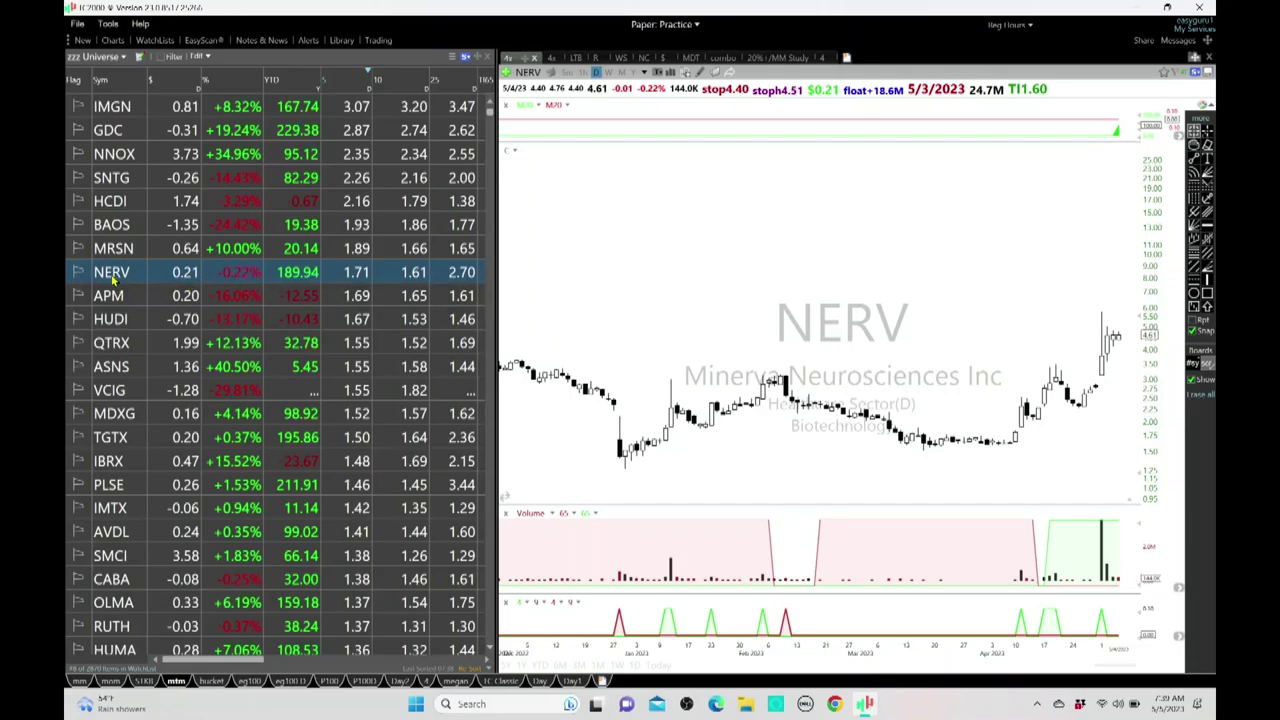
pyautogui.scroll(2, 1148, 307)
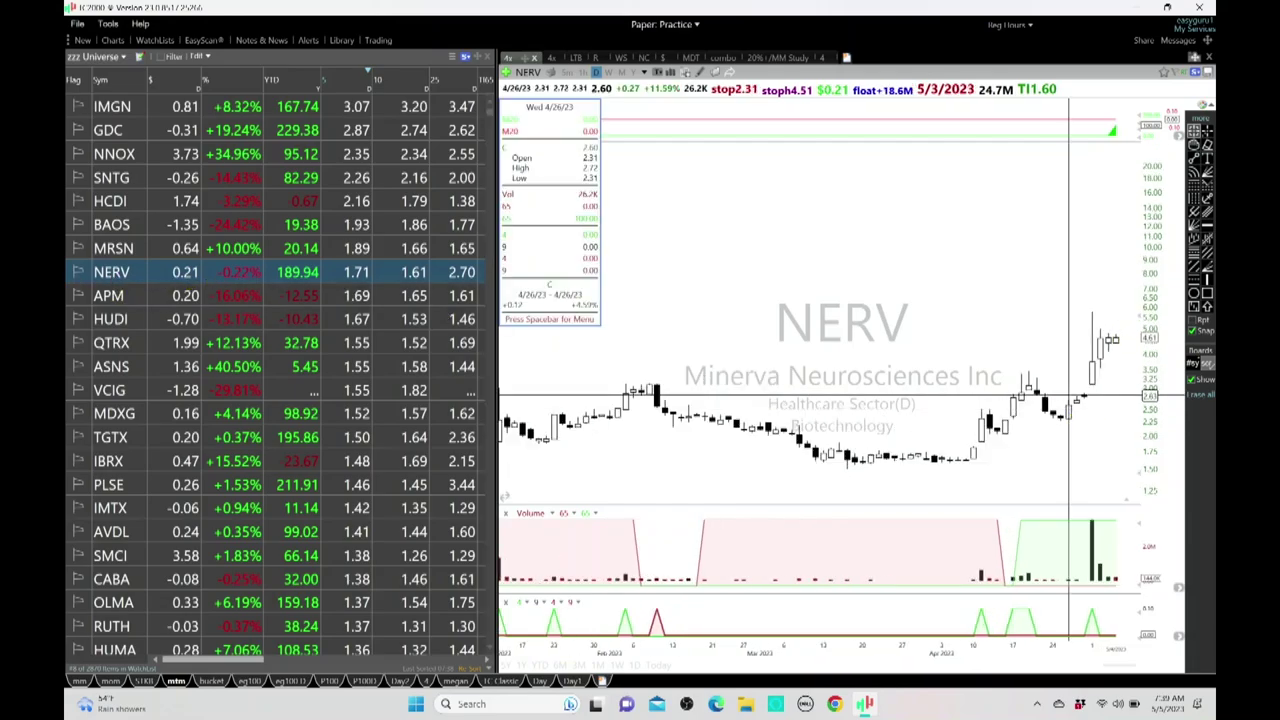
pyautogui.click(1092, 342)
pyautogui.moveTo(1092, 342); pyautogui.dragTo(1130, 346)
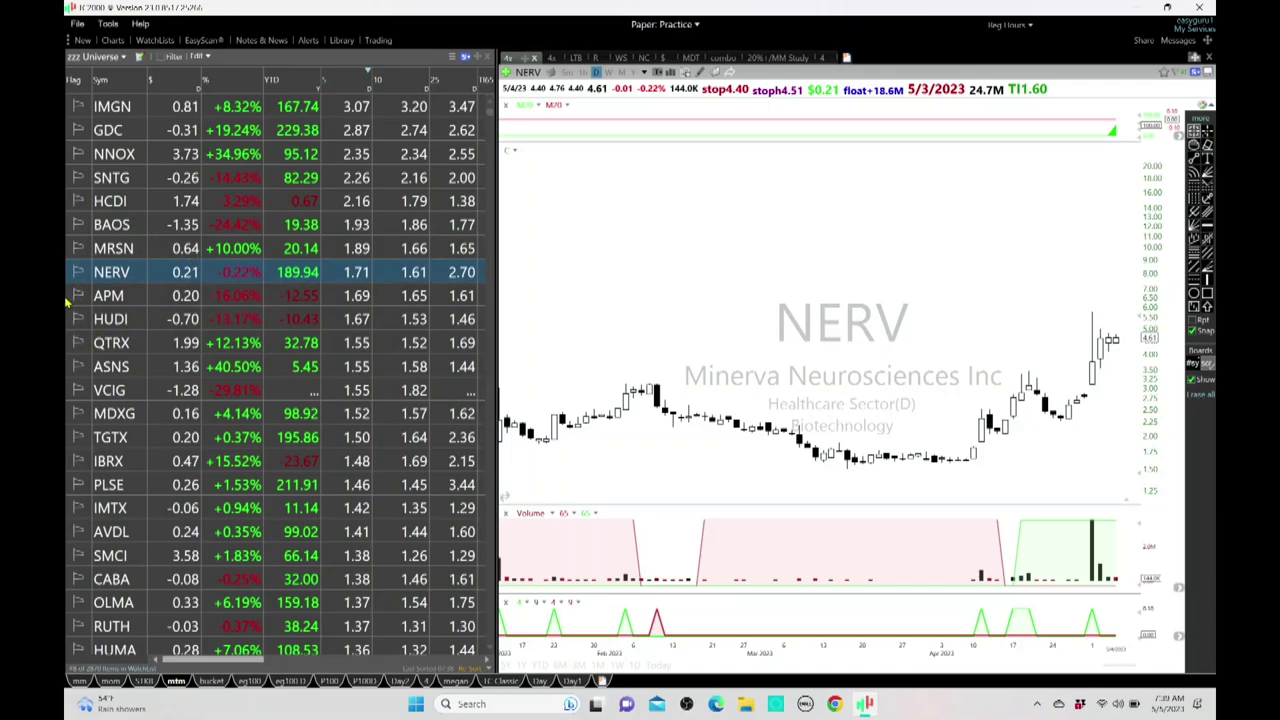
# - Step from APM through VCIG, TGTX, IBRX, IMTX, SMCI and CABA down to AHT
pyautogui.click(125, 297)
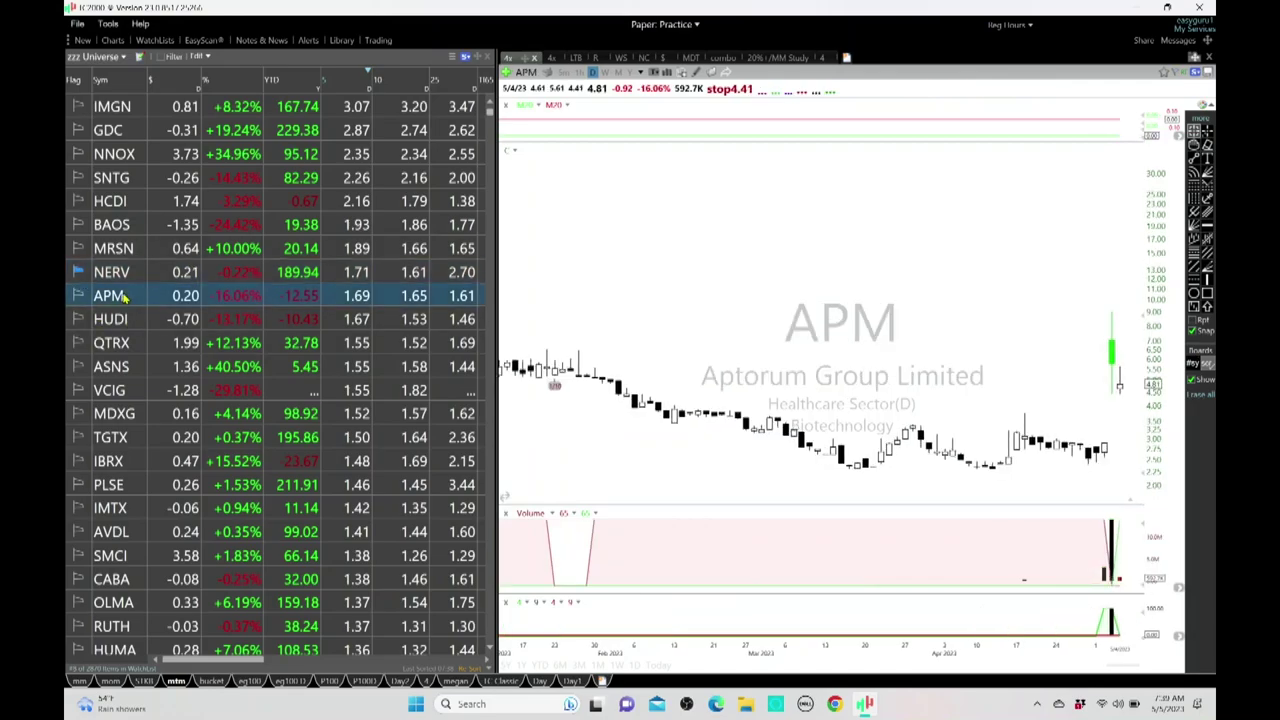
pyautogui.press('Down')
pyautogui.press('Down')
pyautogui.press('Down')
pyautogui.press('Down')
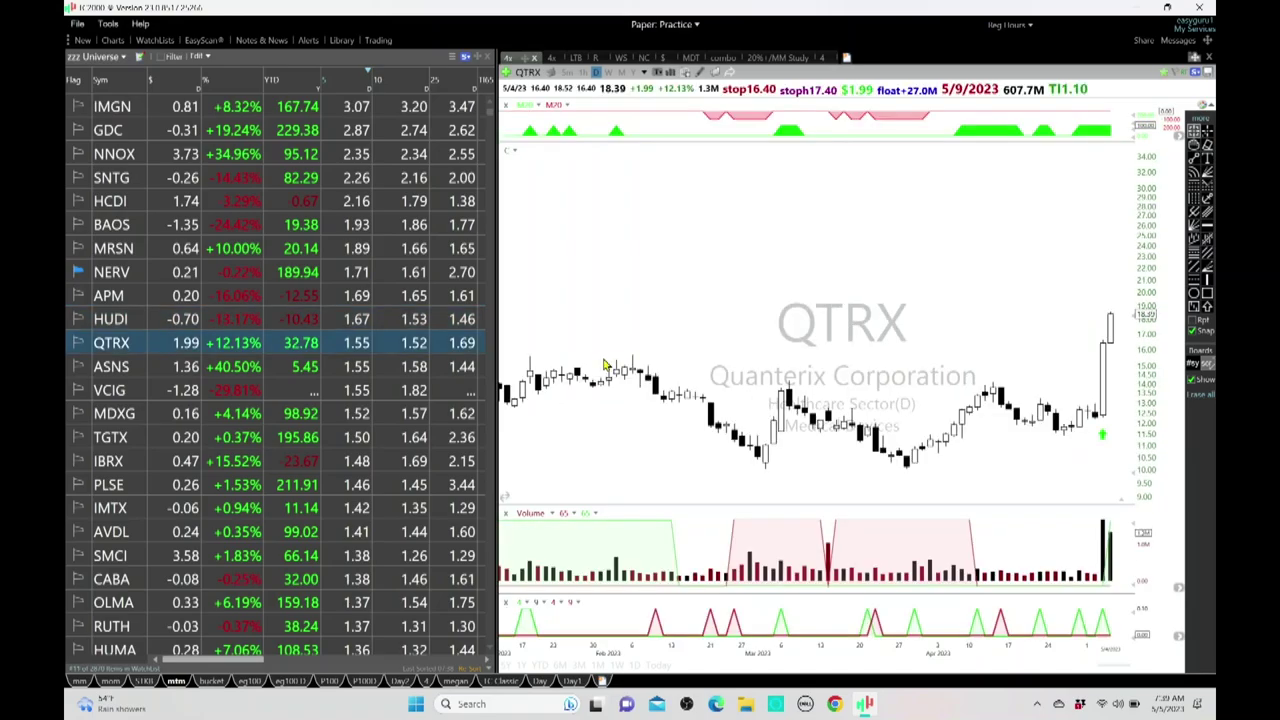
pyautogui.press('Down')
pyautogui.press('Down')
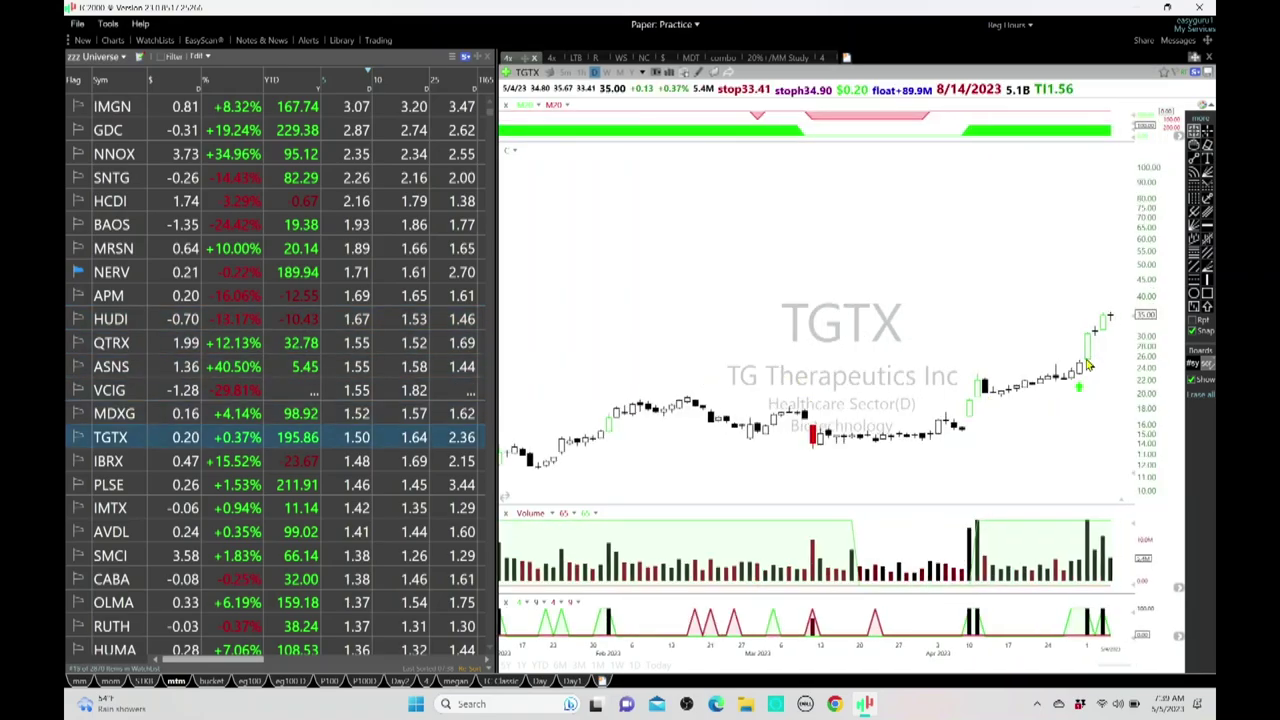
pyautogui.press('Down')
pyautogui.press('Down')
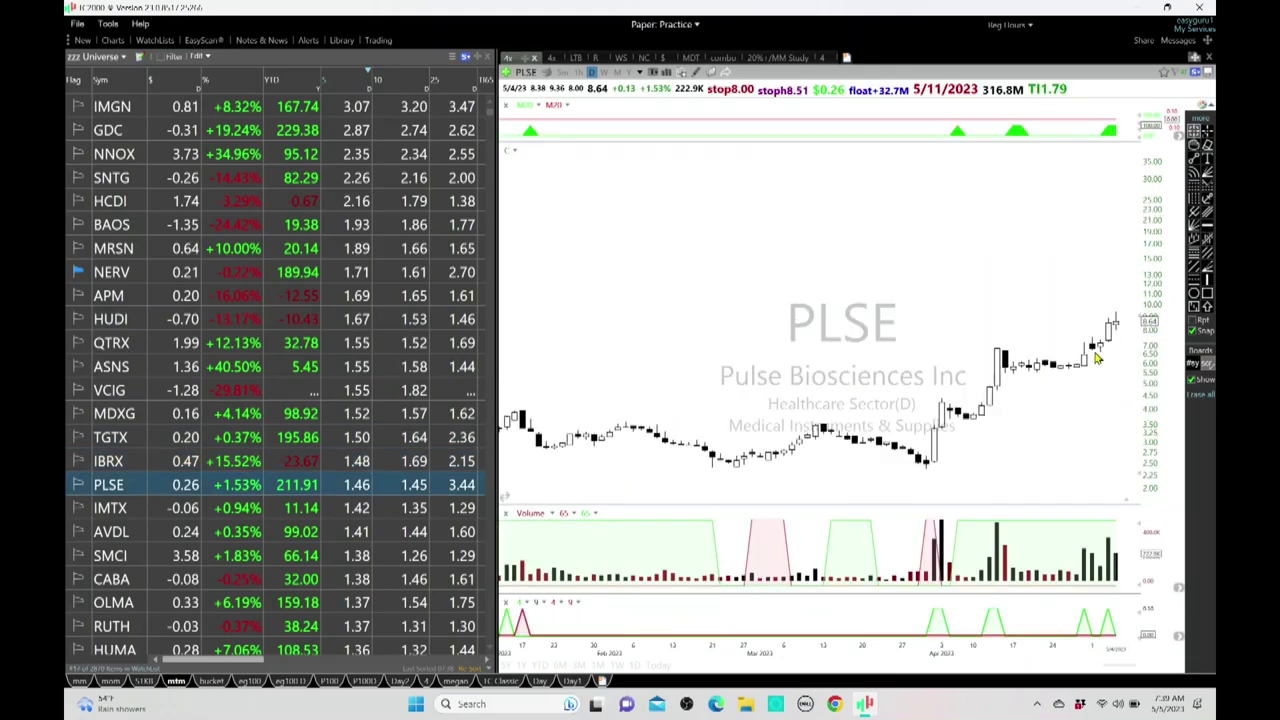
pyautogui.press('Down')
pyautogui.press('Down')
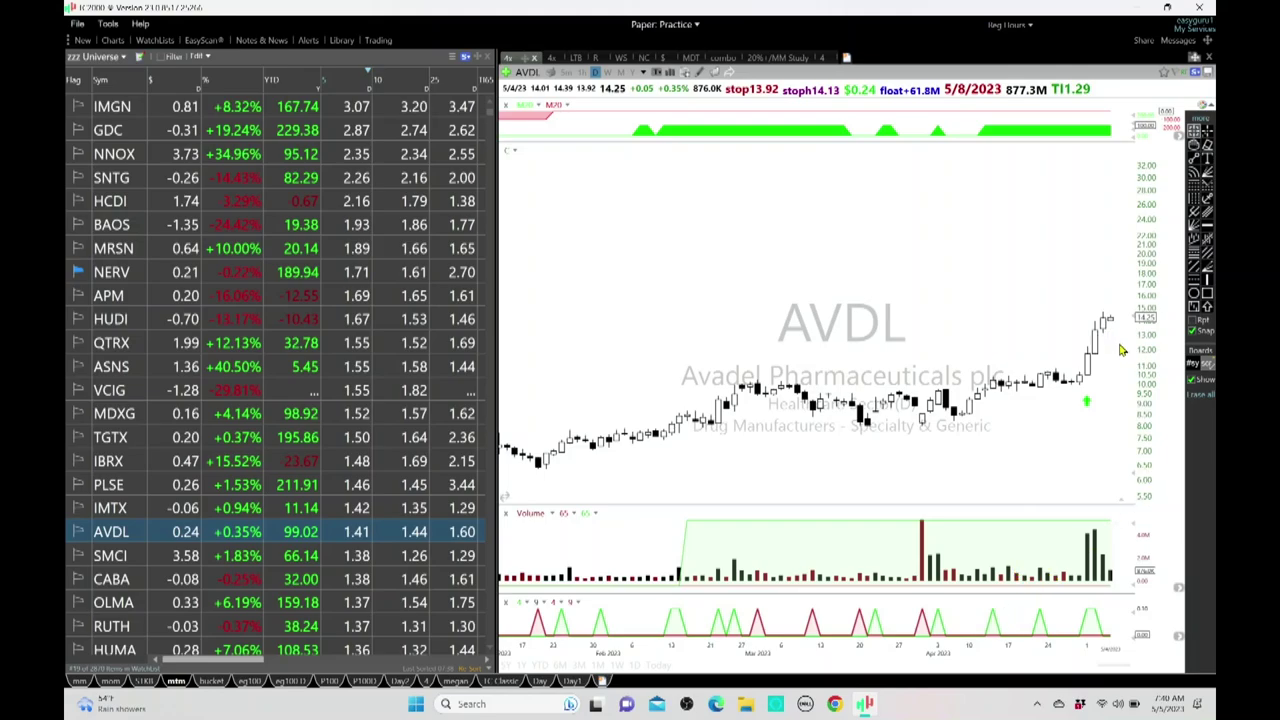
pyautogui.press('Down')
pyautogui.press('Down')
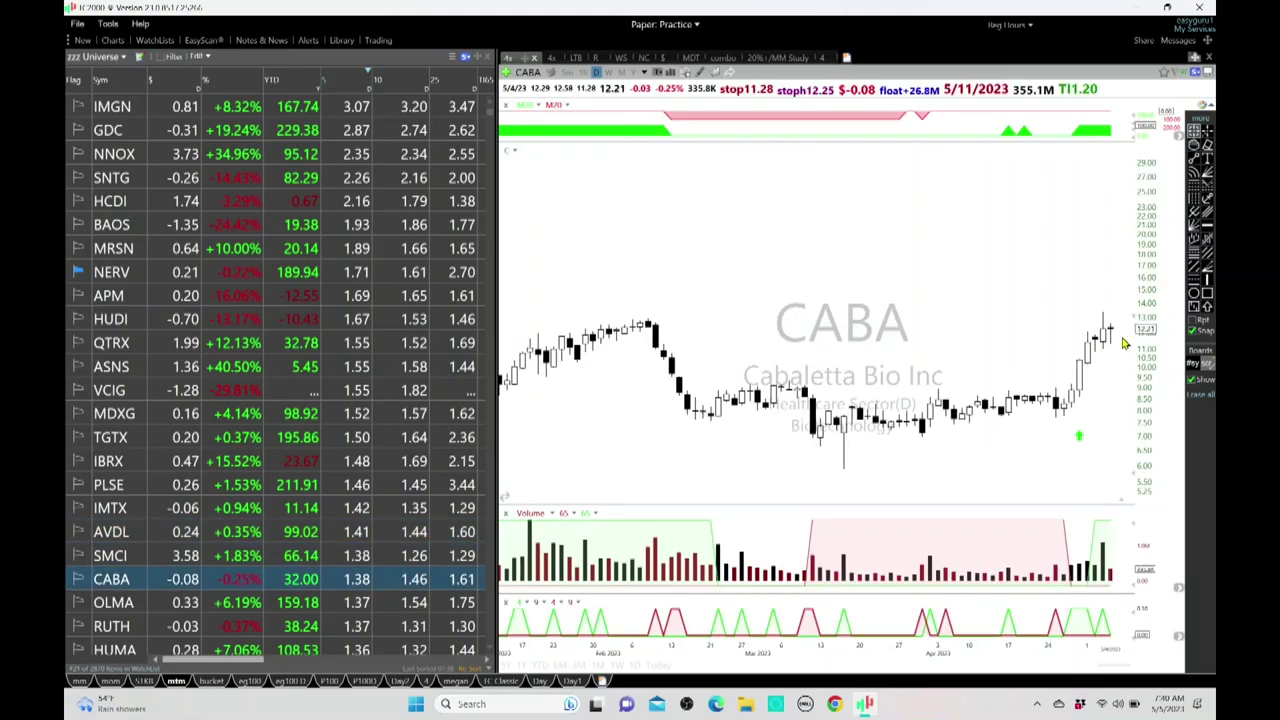
pyautogui.press('Down')
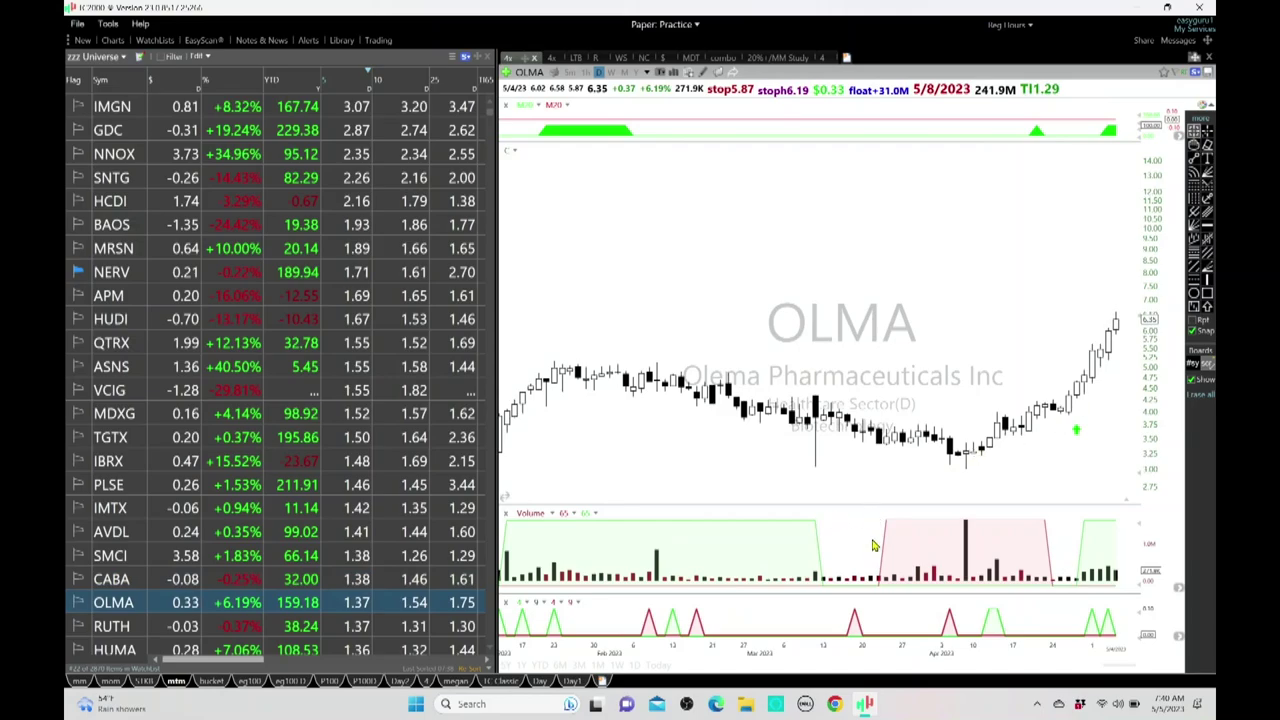
pyautogui.press('Down')
pyautogui.press('Down')
pyautogui.press('Down')
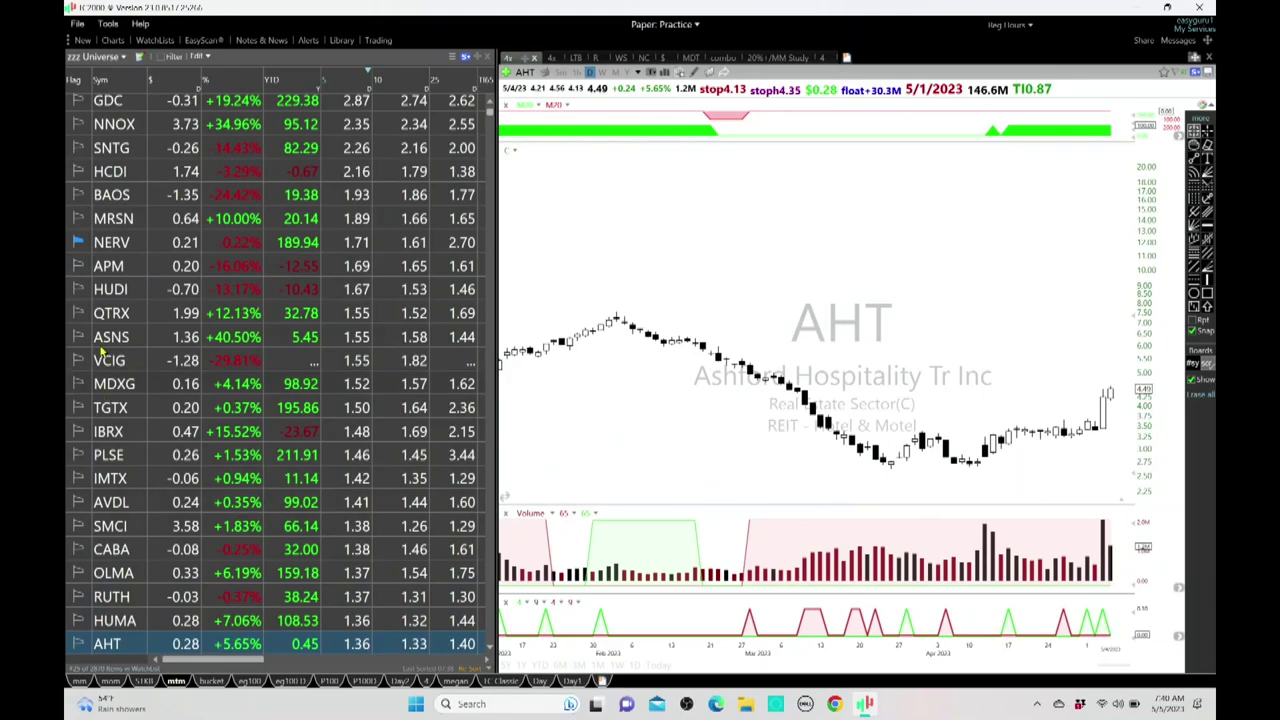
# - Return to NERV, jump to PRTA, then measure ATOM's gain from 4/27 to 5/4
pyautogui.click(132, 248)
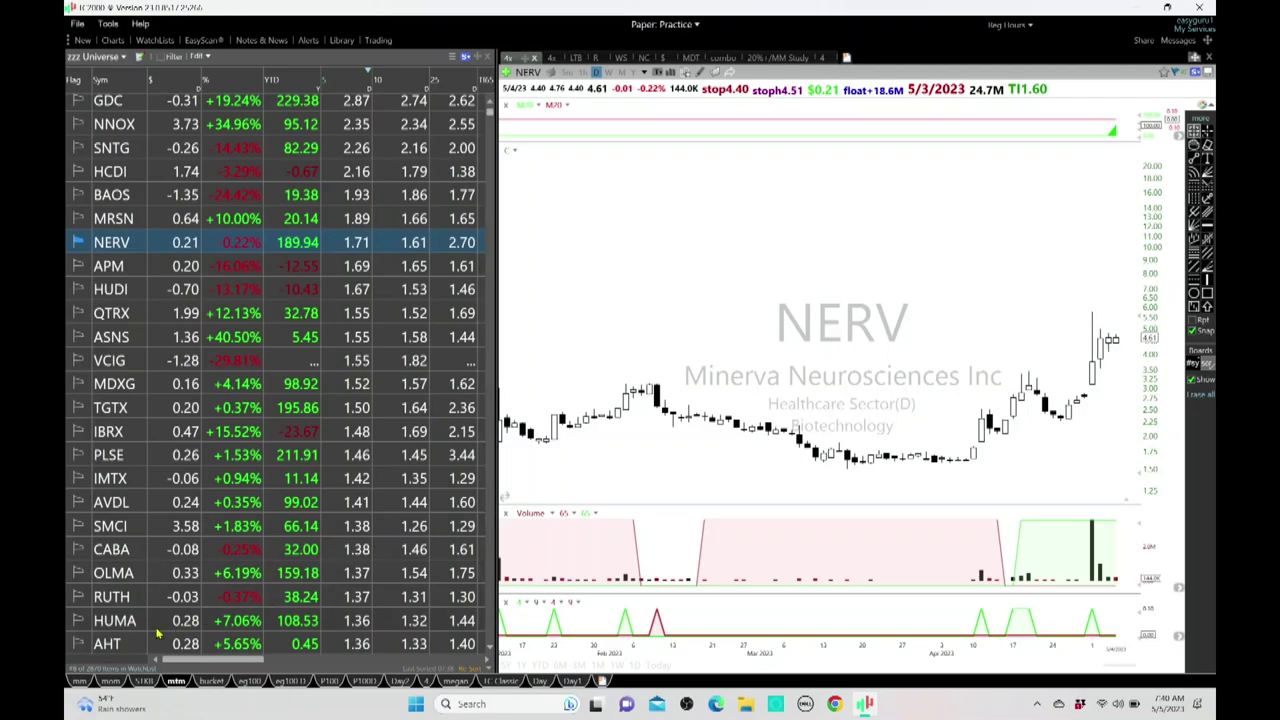
pyautogui.click(125, 654)
pyautogui.press('Down')
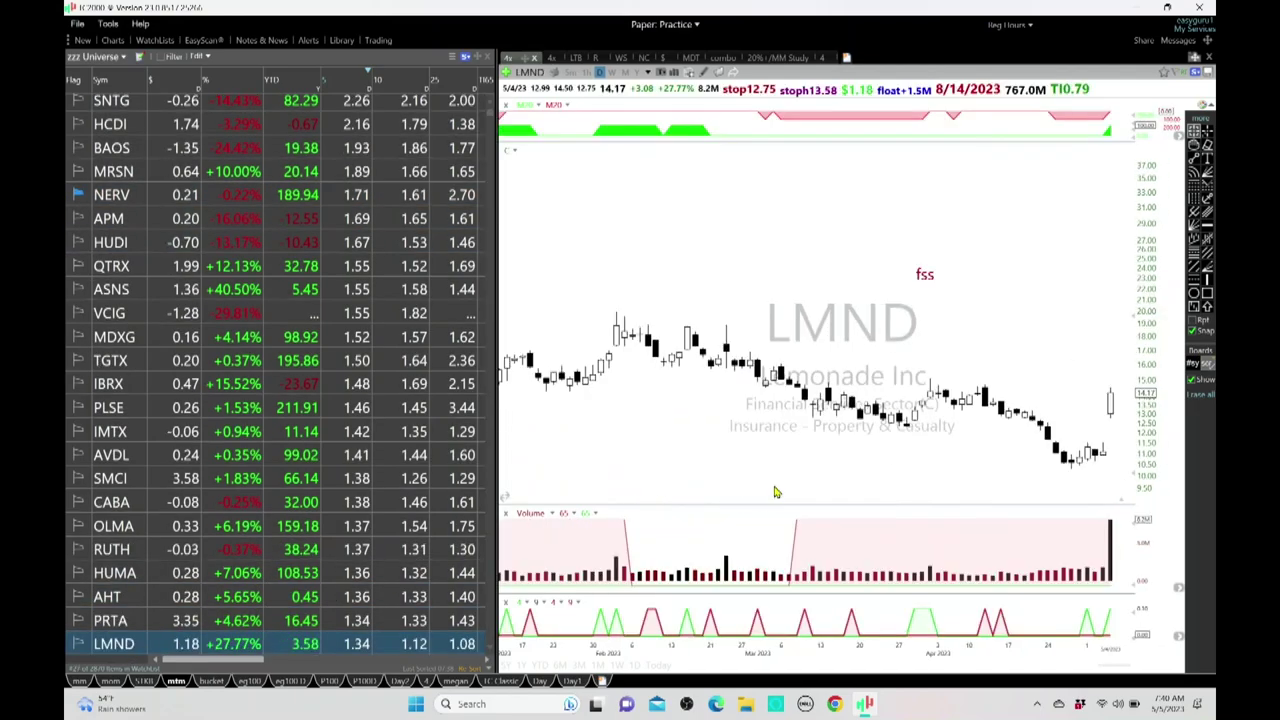
pyautogui.press('Down')
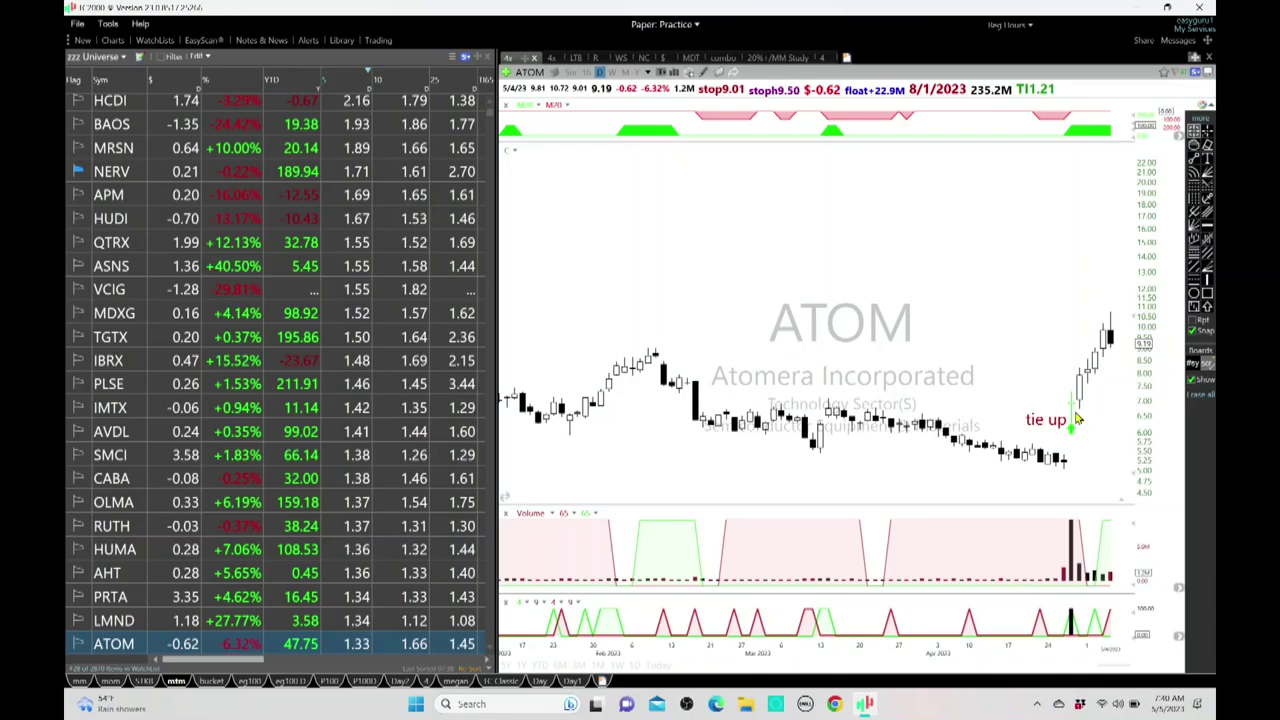
pyautogui.moveTo(1072, 408); pyautogui.dragTo(1108, 338)
pyautogui.click(1108, 338)
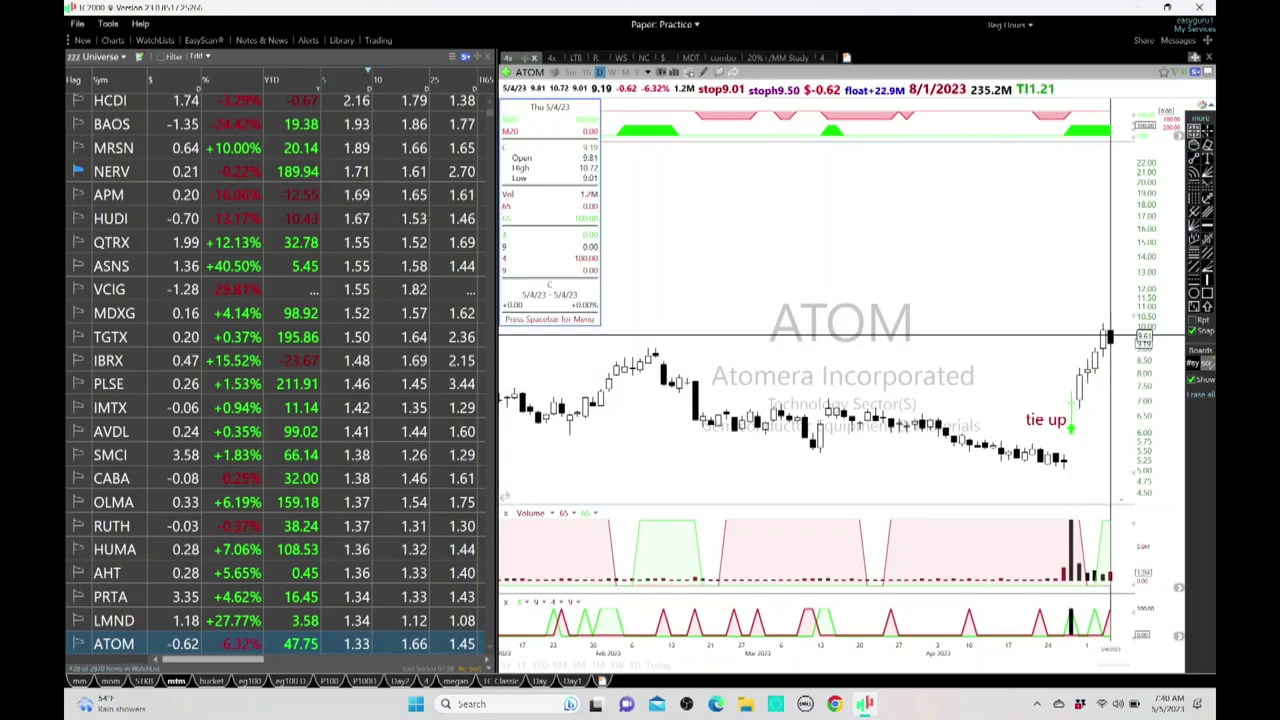
# - Advance through LXRX and CVGI to TSVT and CDLX, checking their 5/3, 5/4 and 5/1 bars
pyautogui.press('space')
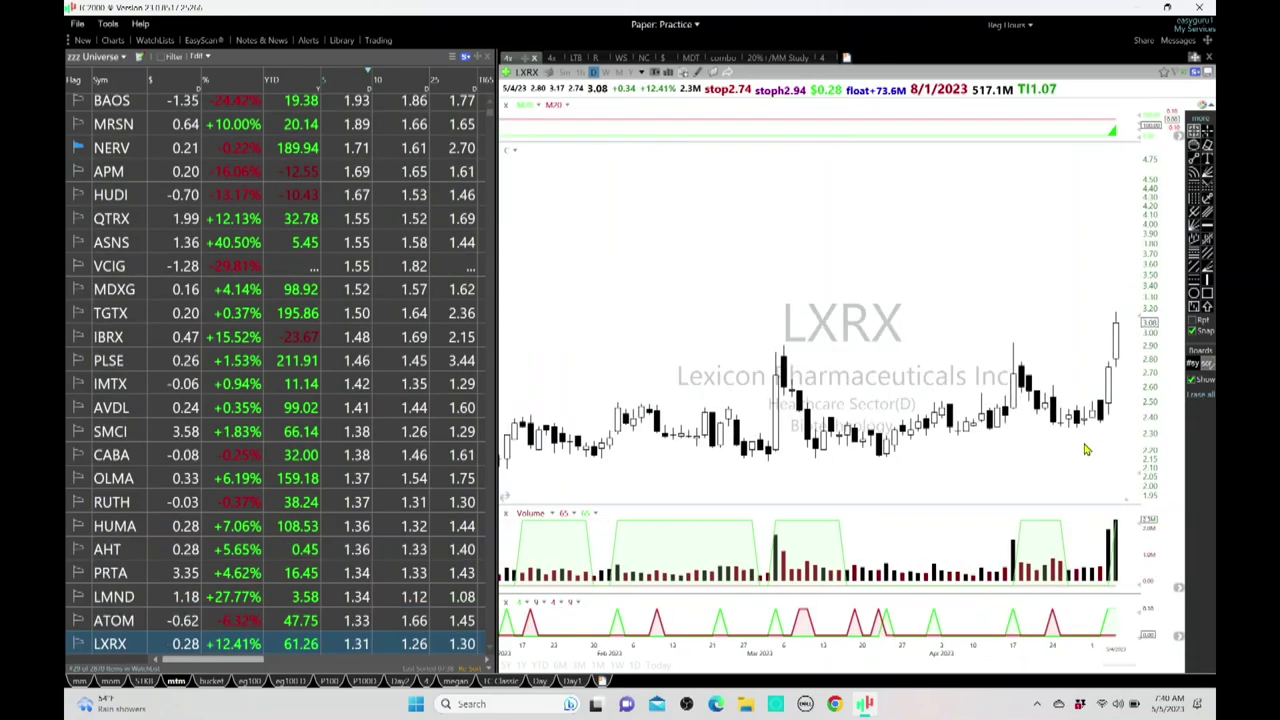
pyautogui.press('space')
pyautogui.press('space')
pyautogui.press('space')
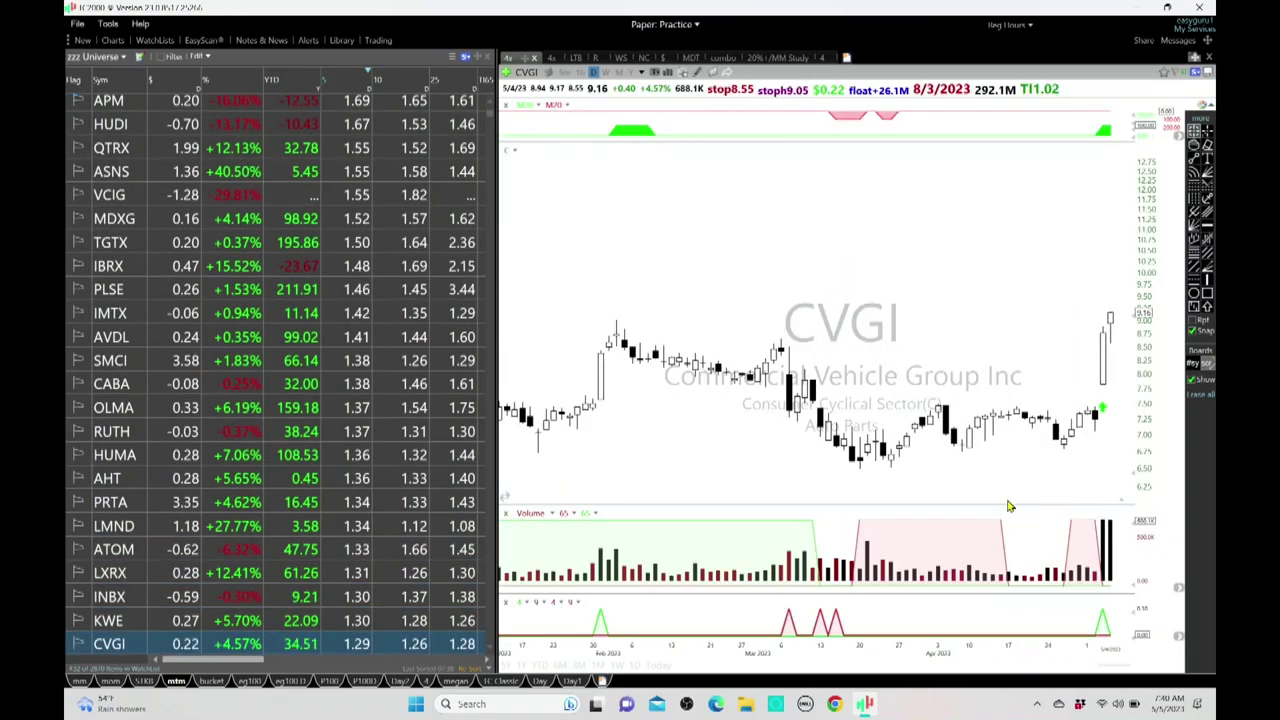
pyautogui.press('space')
pyautogui.press('space')
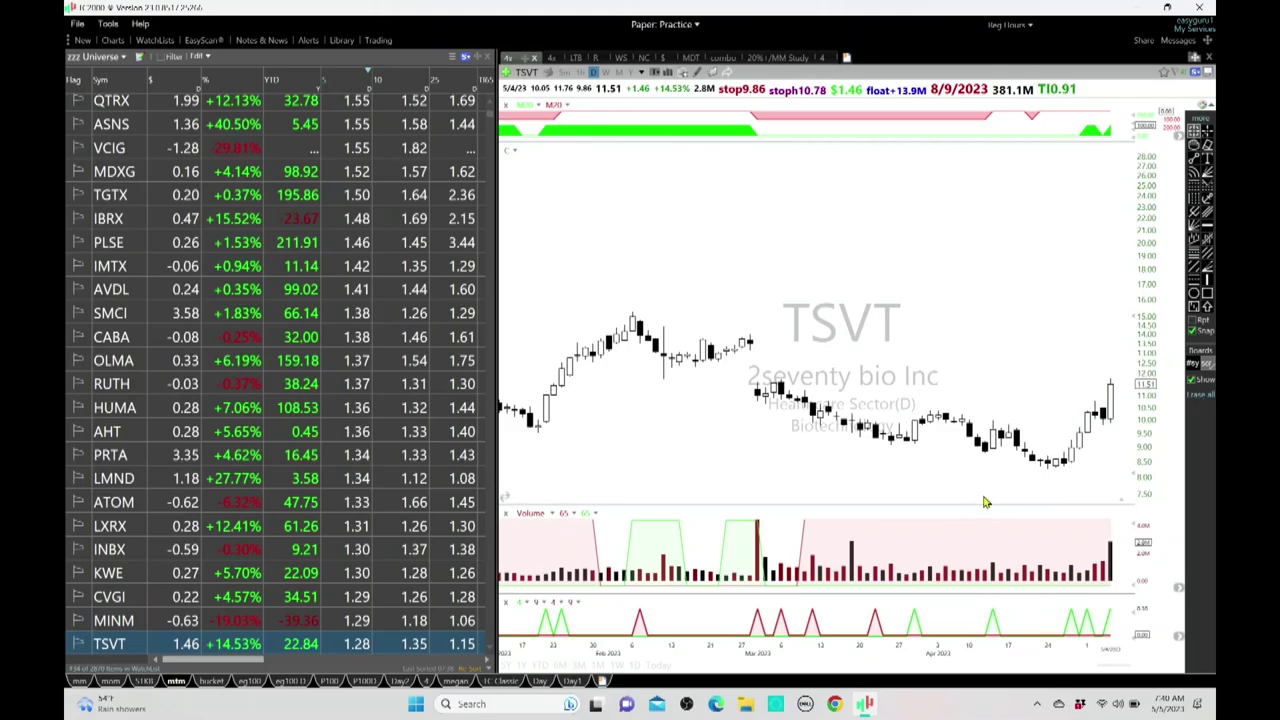
pyautogui.click(1104, 415)
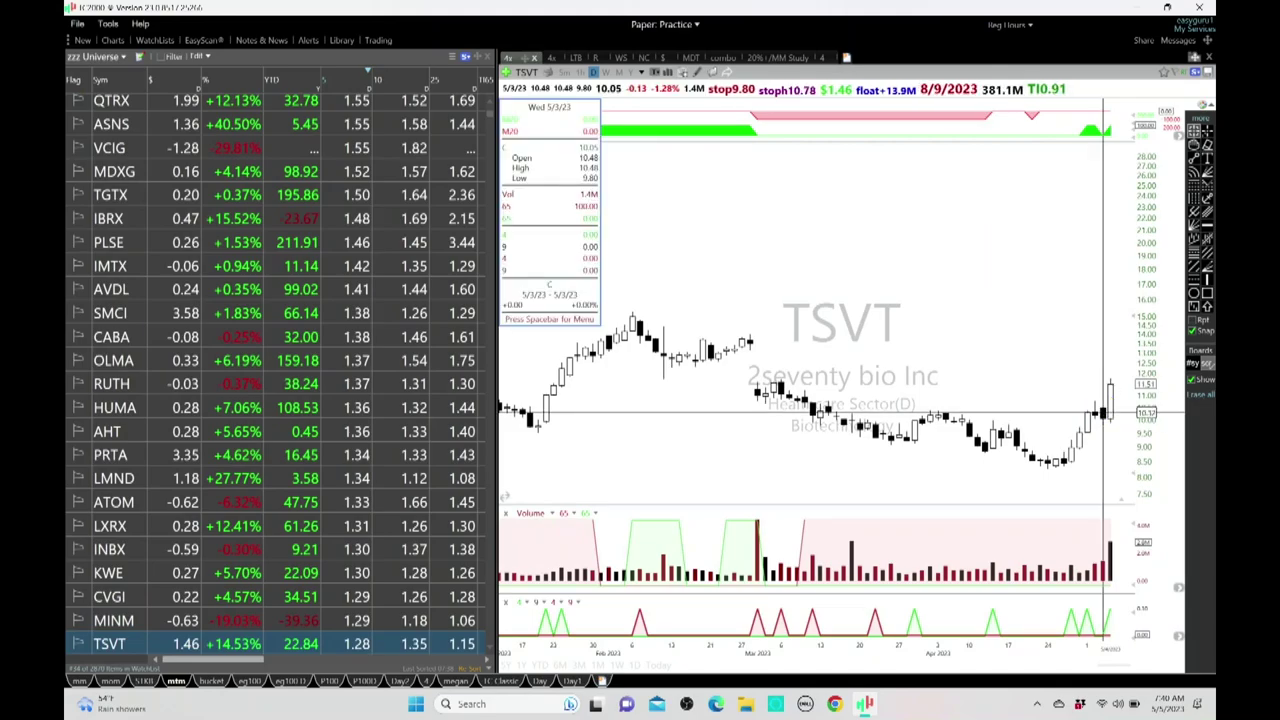
pyautogui.click(1078, 466)
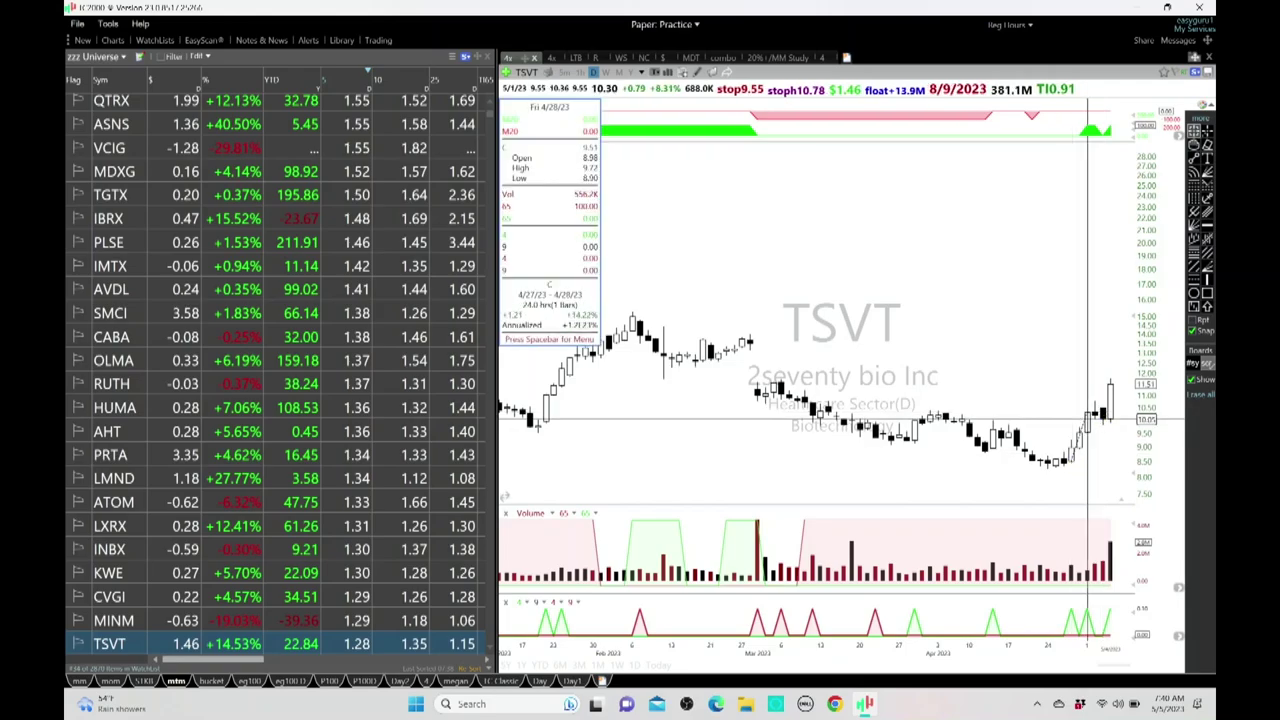
pyautogui.click(1106, 419)
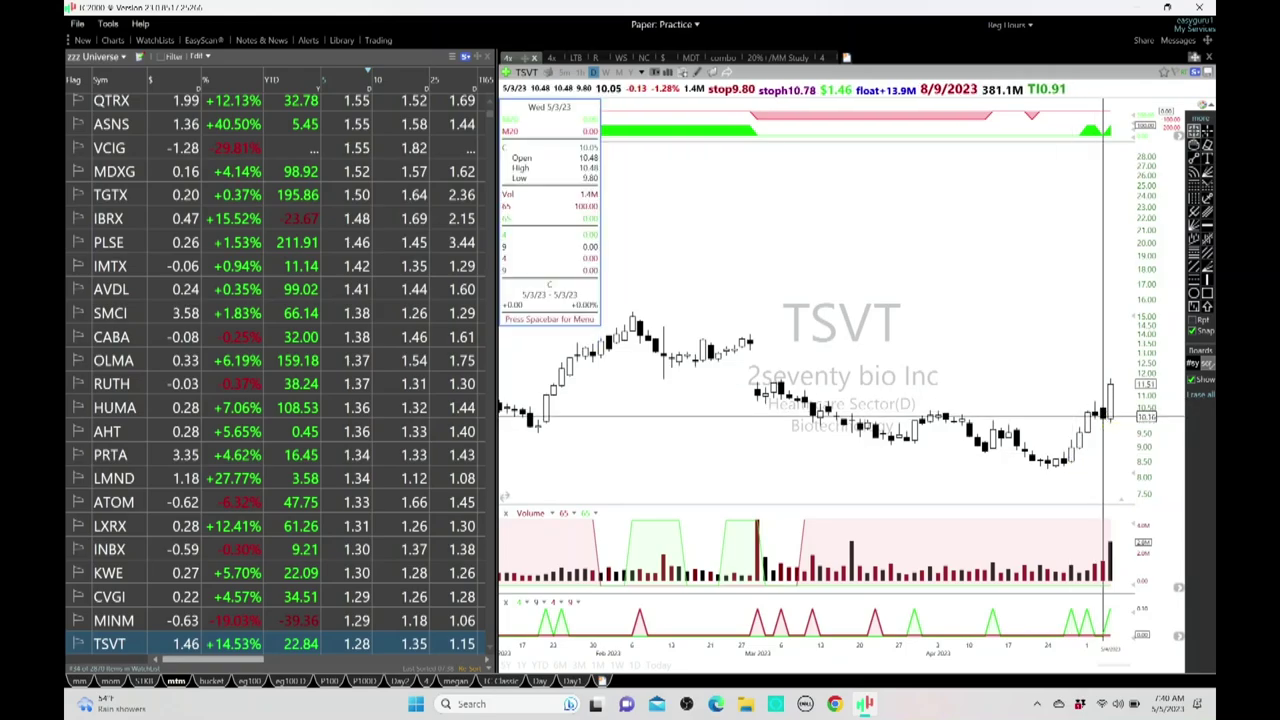
pyautogui.press('space')
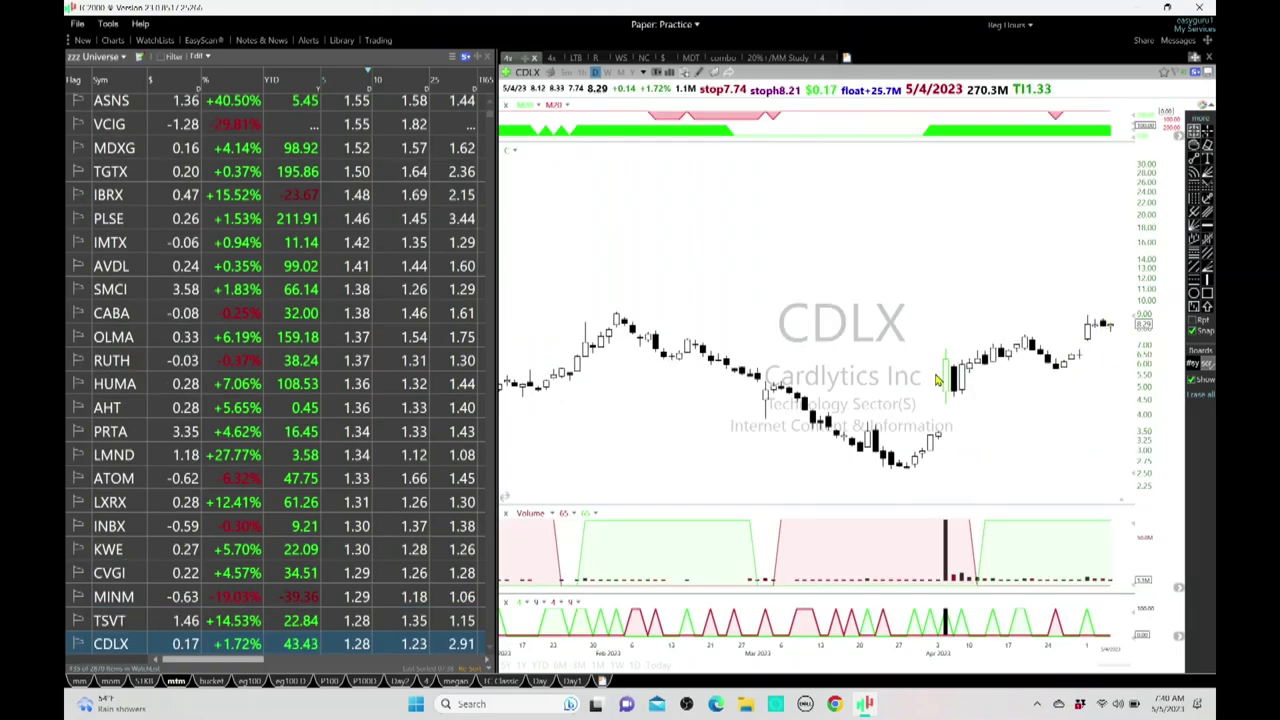
pyautogui.click(1087, 331)
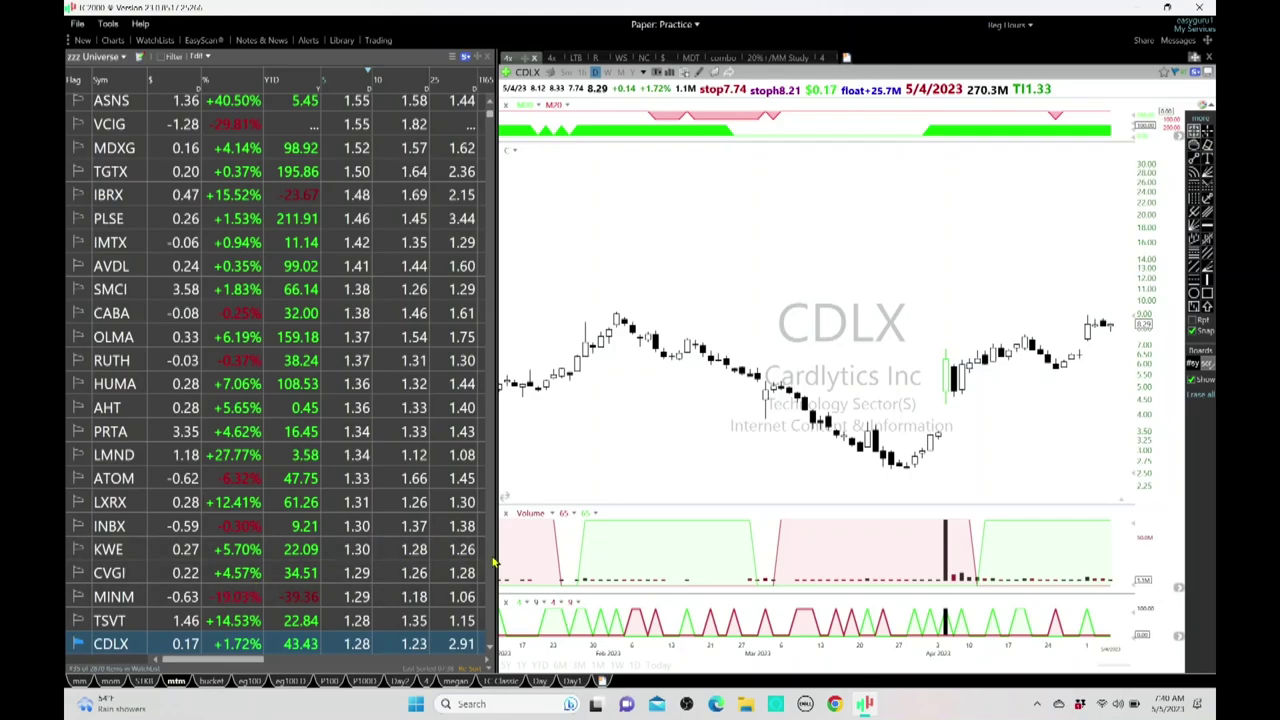
# - Step through IOVA, TWKS, UBER and KNSA to the UIHC chart
pyautogui.press('Down')
pyautogui.press('Down')
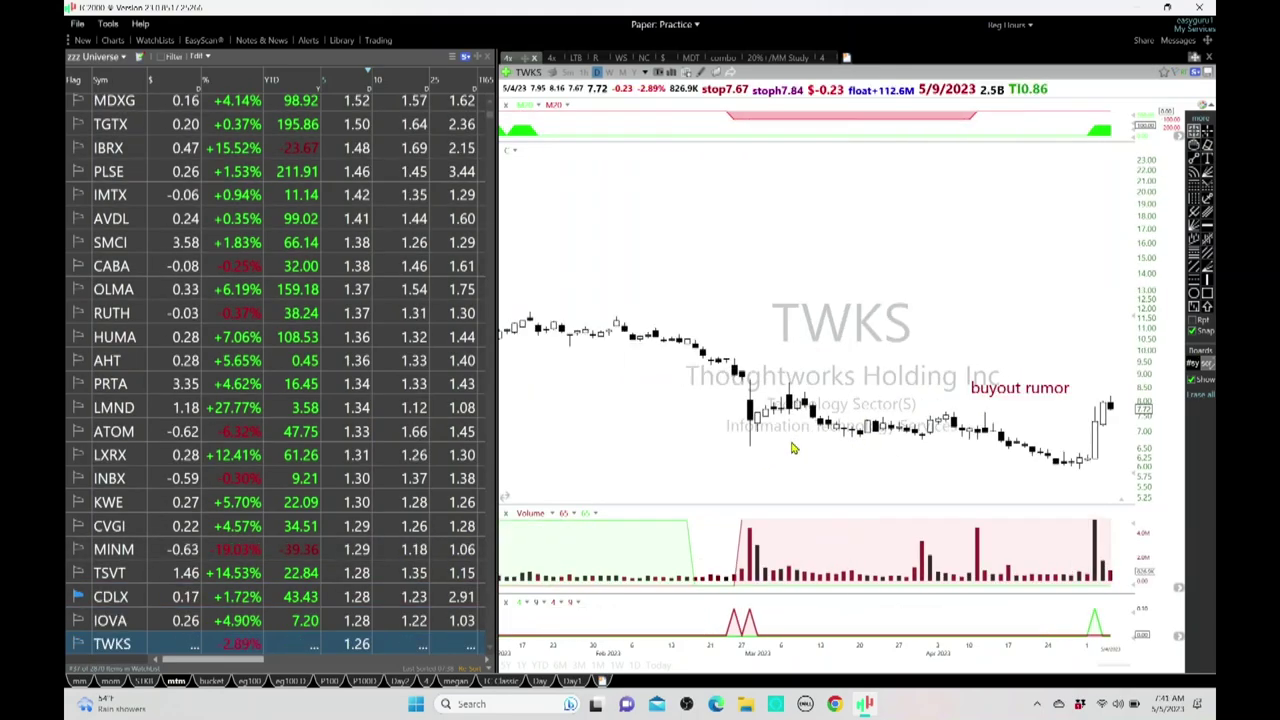
pyautogui.press('Down')
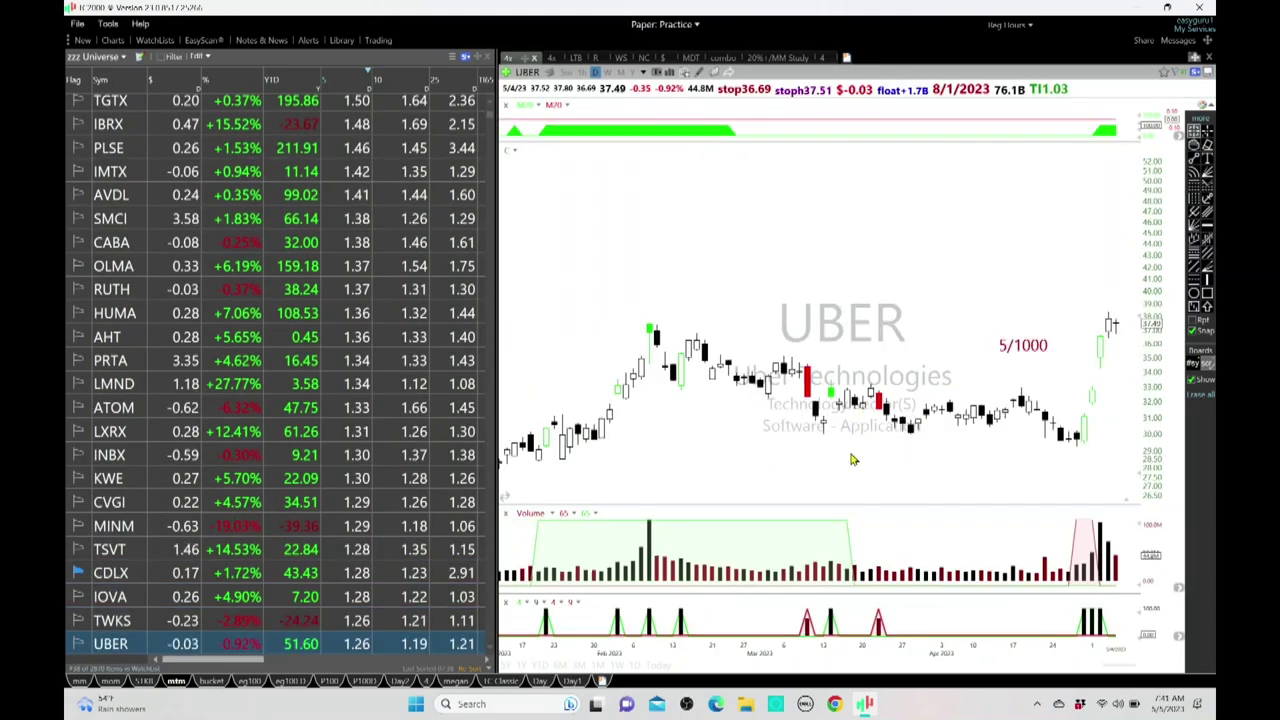
pyautogui.press('Down')
pyautogui.press('Down')
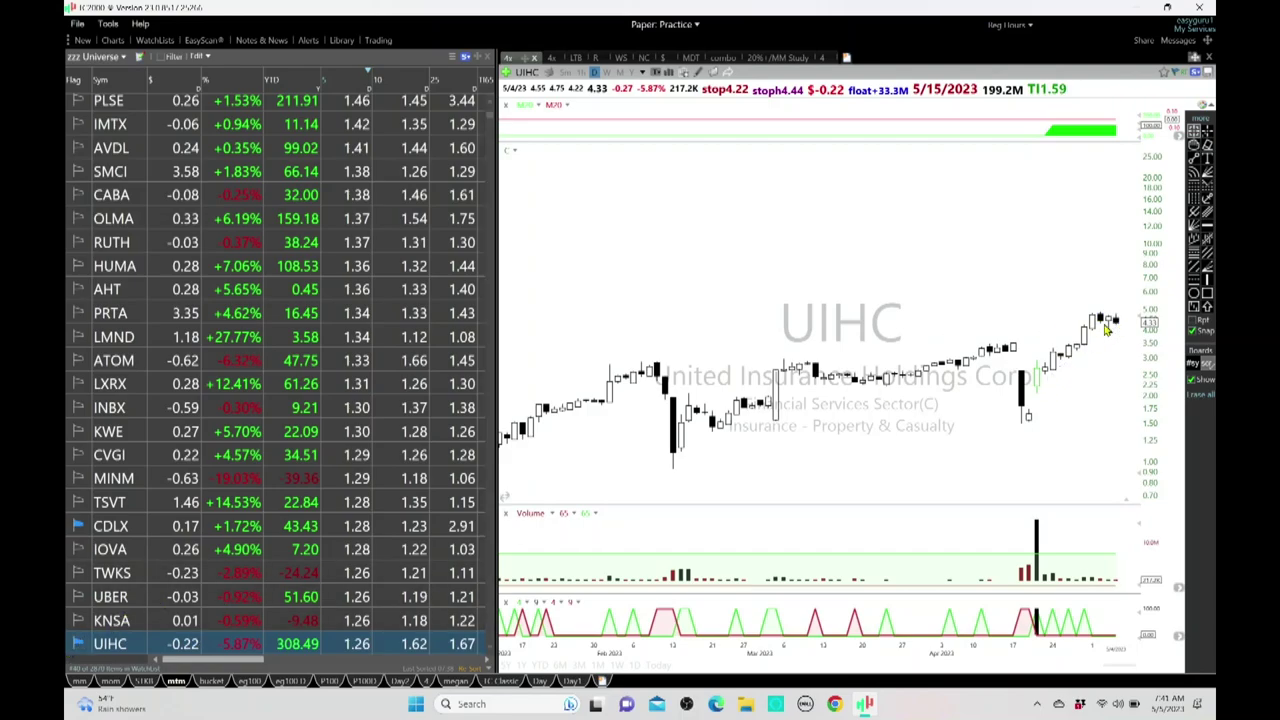
# - Continue from PLX through HSC and ASND to THRX, then re-rank by the 10 column
pyautogui.press('space')
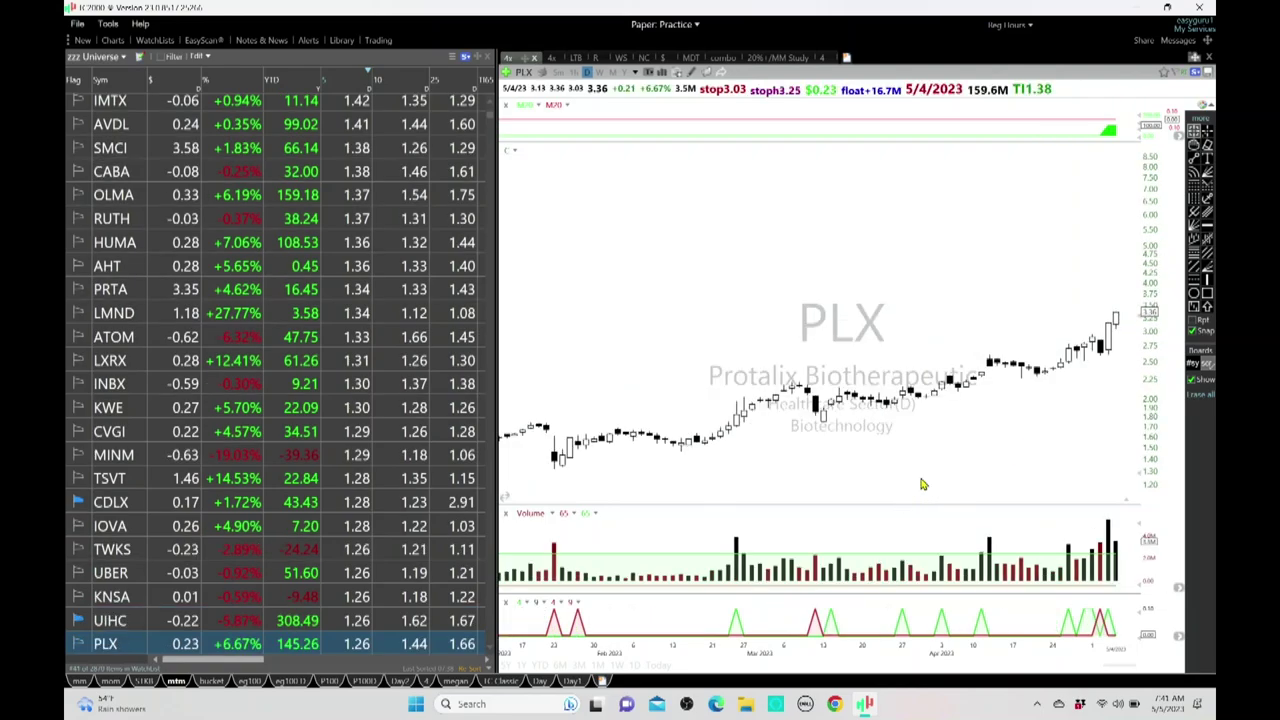
pyautogui.press('space')
pyautogui.press('space')
pyautogui.press('space')
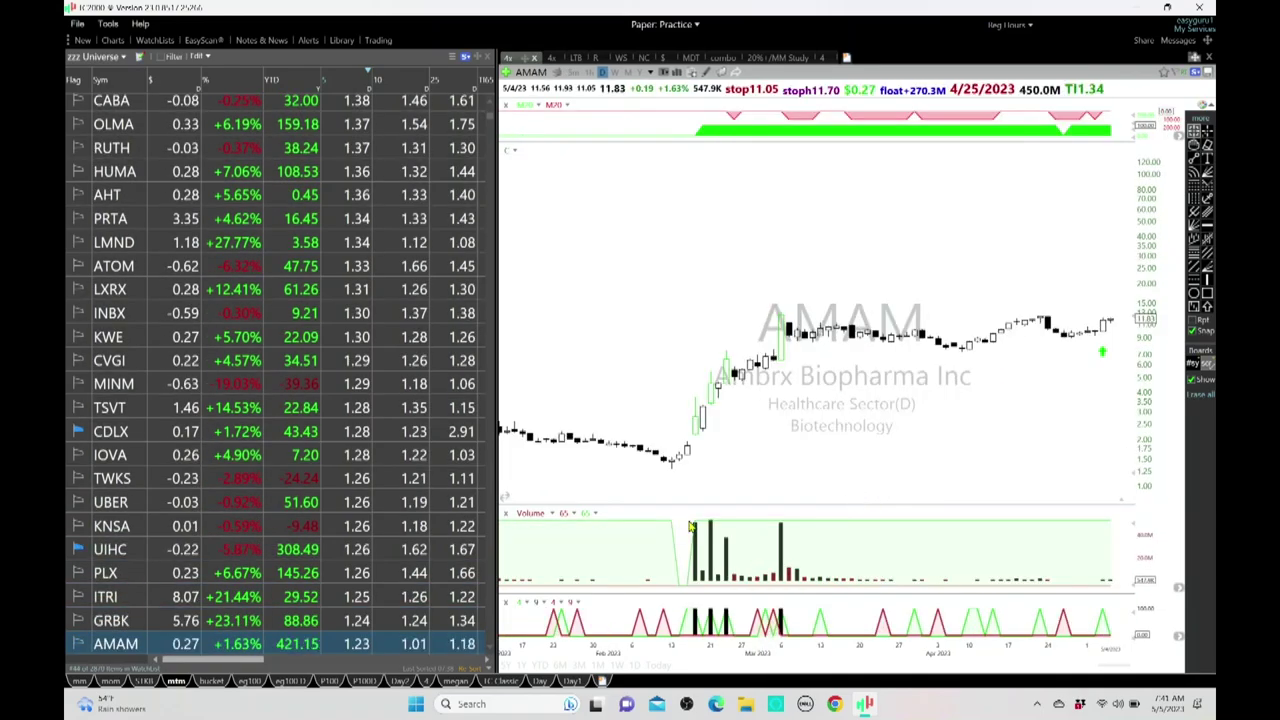
pyautogui.press('space')
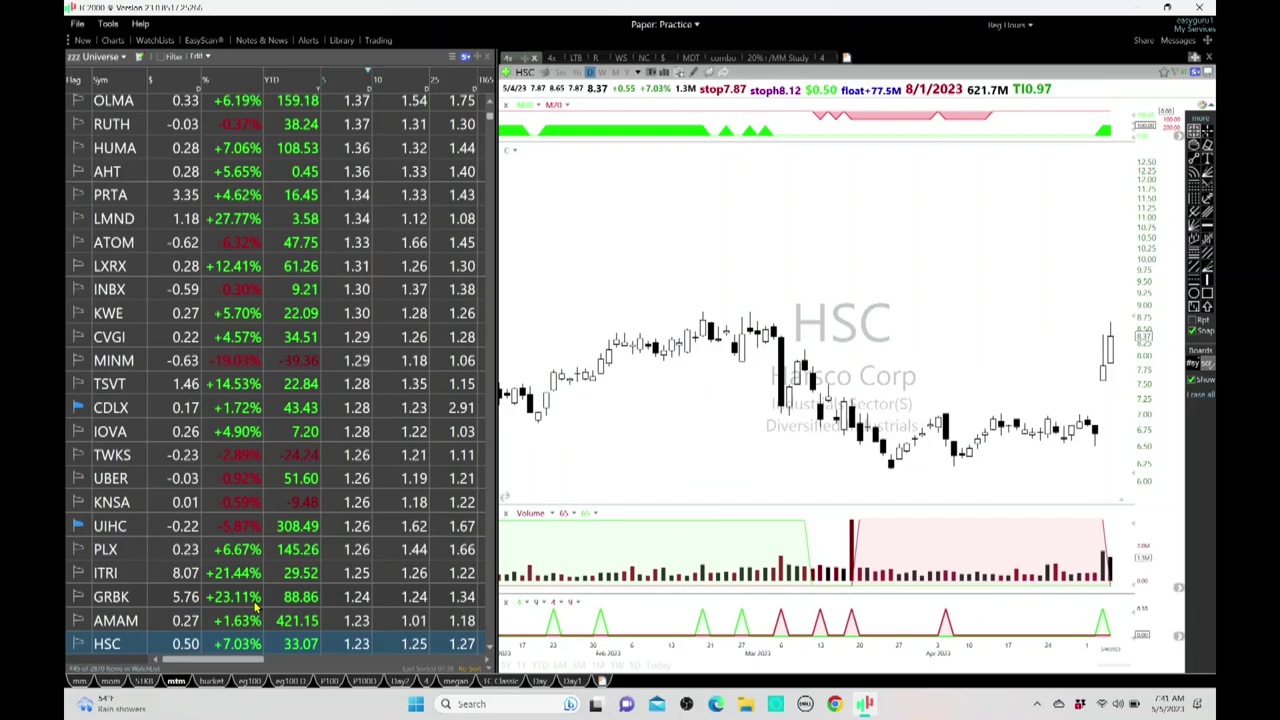
pyautogui.press('space')
pyautogui.press('space')
pyautogui.press('space')
pyautogui.press('space')
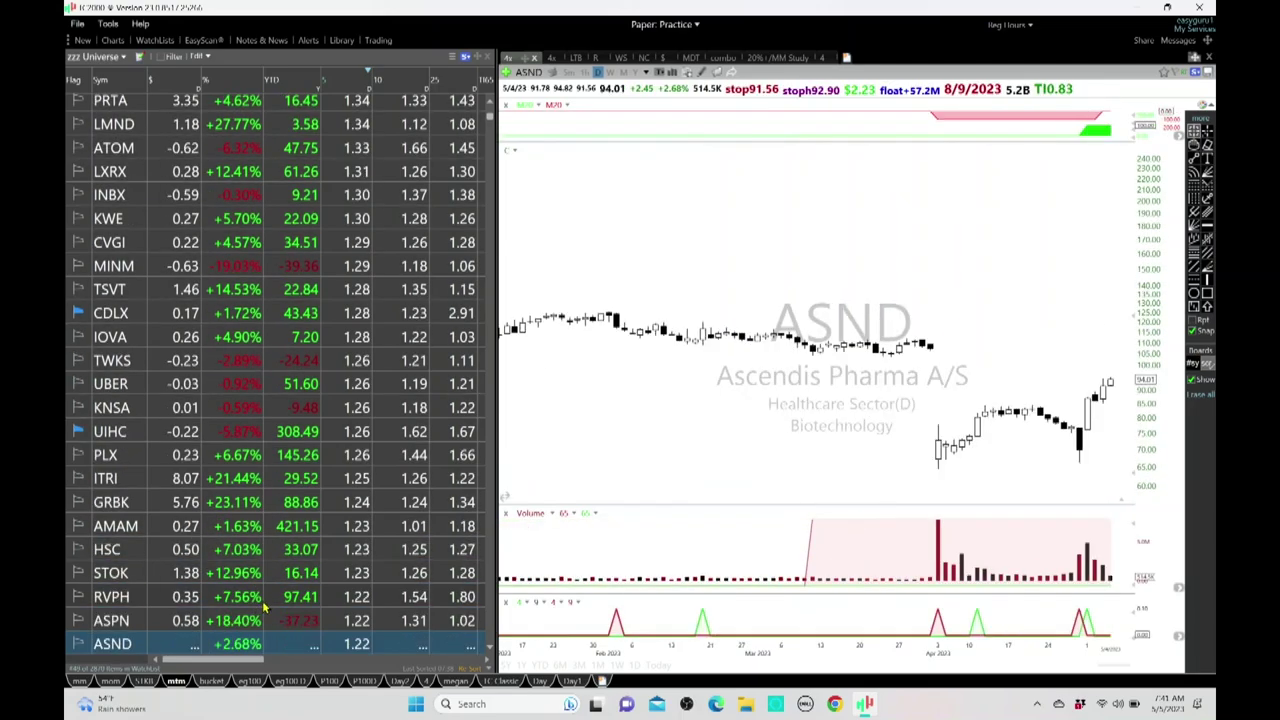
pyautogui.press('space')
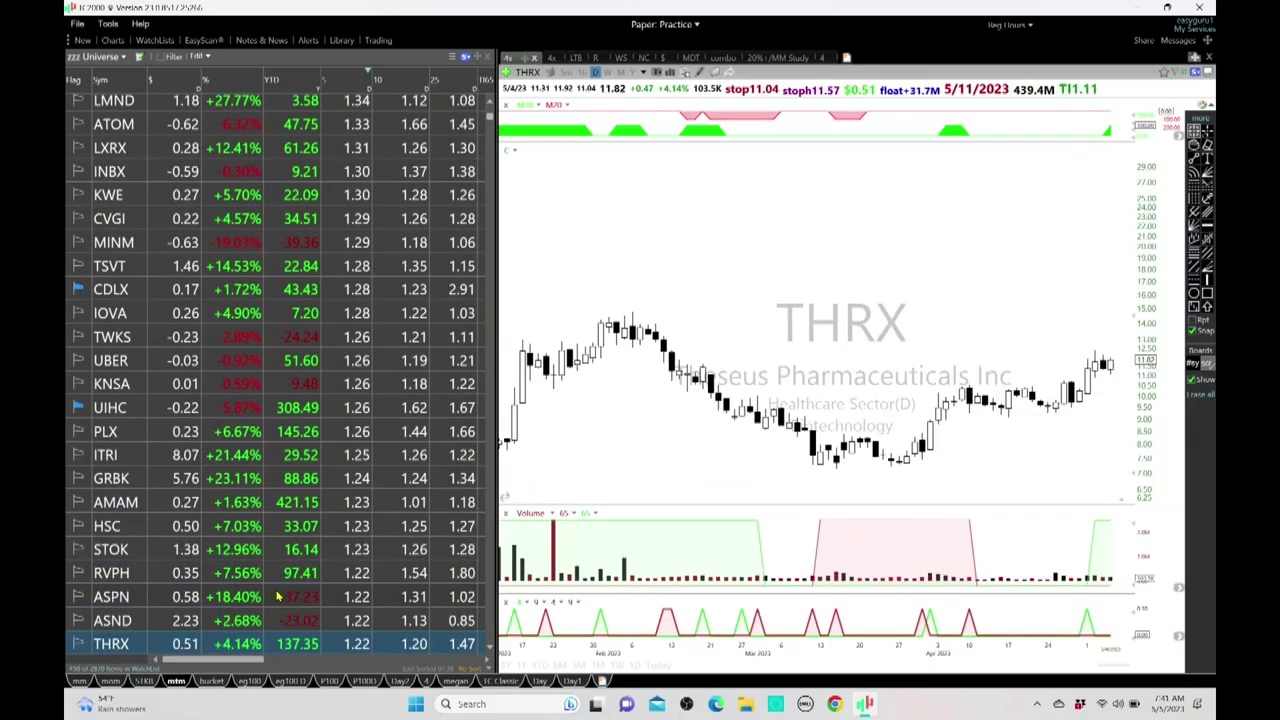
pyautogui.click(426, 80)
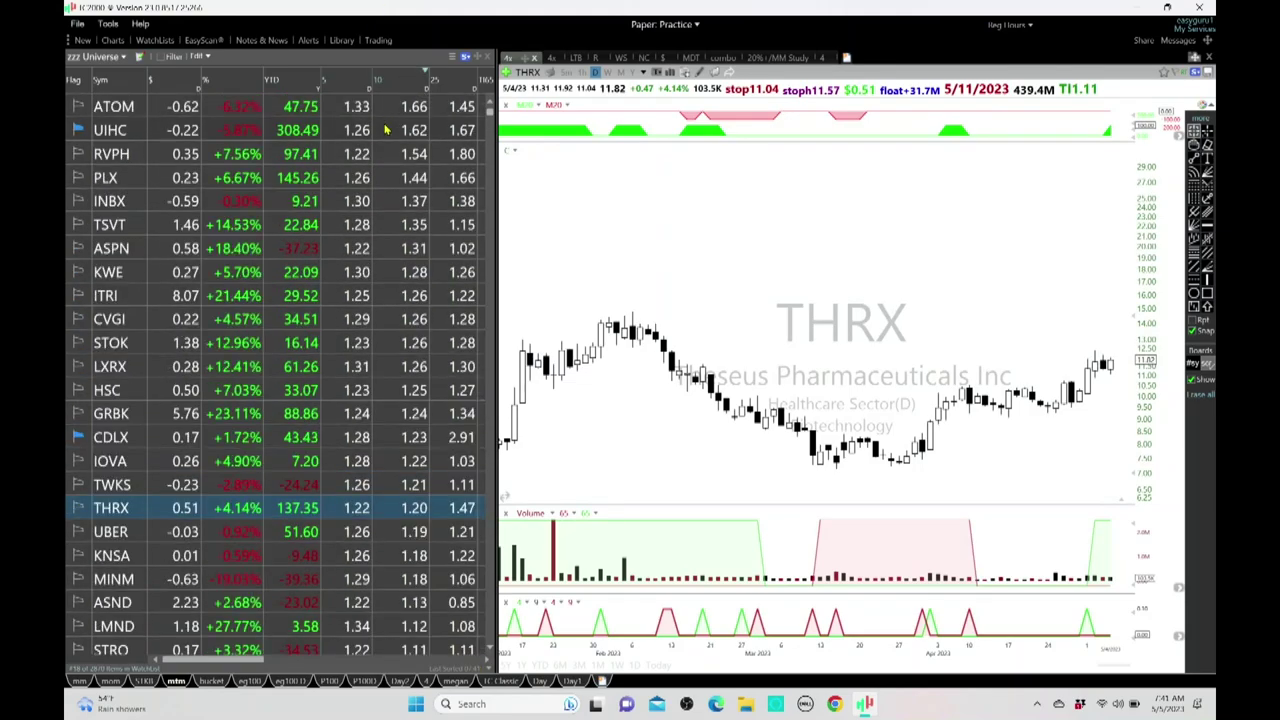
# - Starting at TOP, step down the re-sorted list through NNOX, IBRX, TGTX, NERV and ASNS to QTRX
pyautogui.click(115, 114)
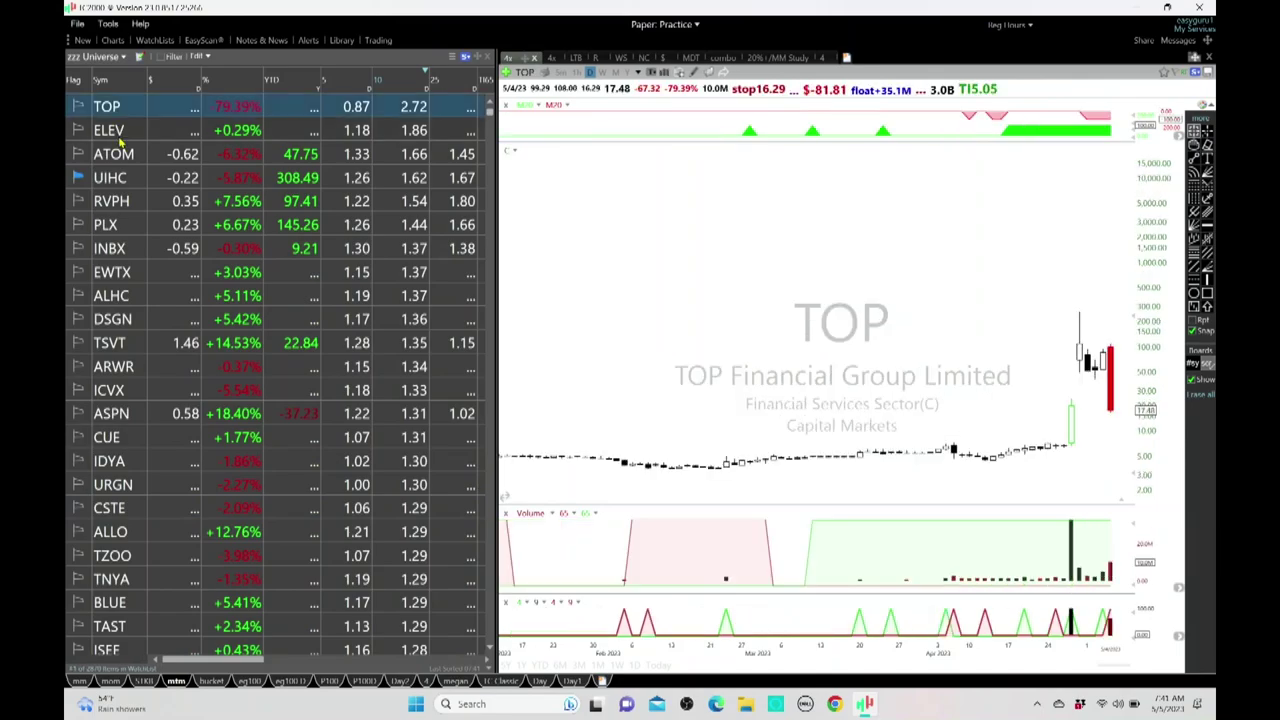
pyautogui.press('Down')
pyautogui.press('Down')
pyautogui.press('Down')
pyautogui.press('Down')
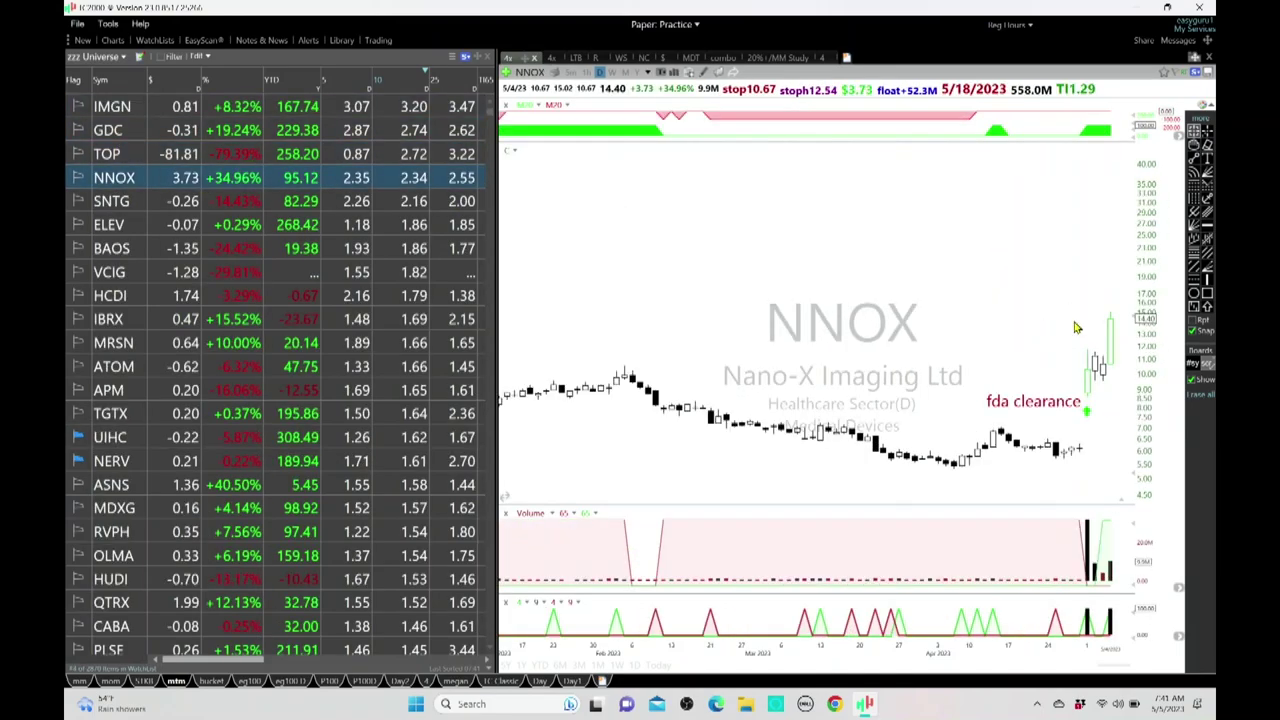
pyautogui.press('Down')
pyautogui.press('Down')
pyautogui.press('Down')
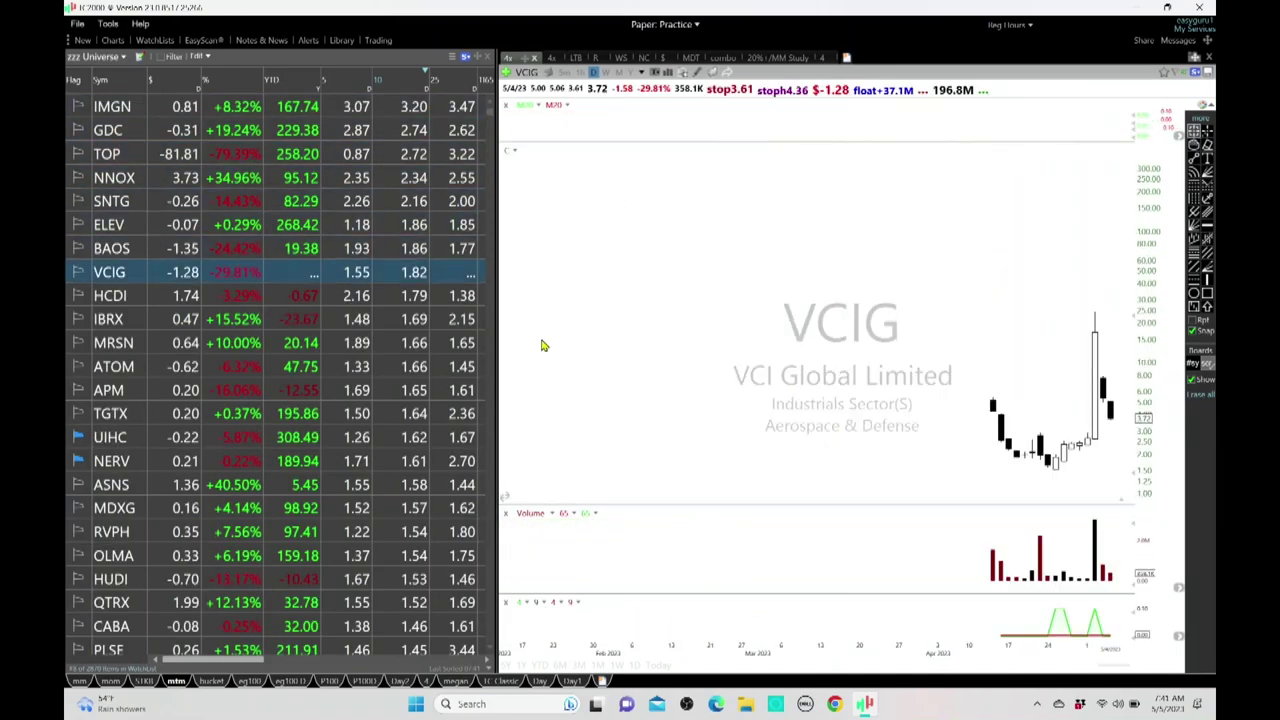
pyautogui.press('Down')
pyautogui.press('Down')
pyautogui.press('Down')
pyautogui.press('Down')
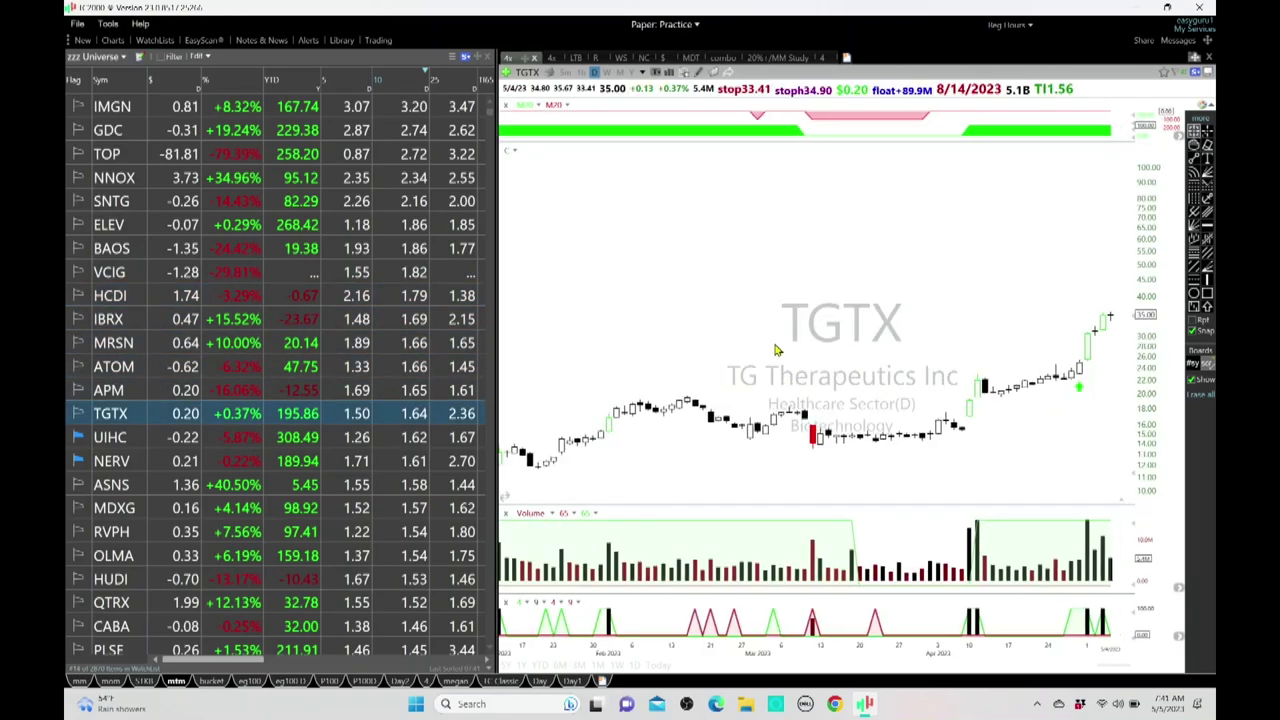
pyautogui.press('Down')
pyautogui.press('Down')
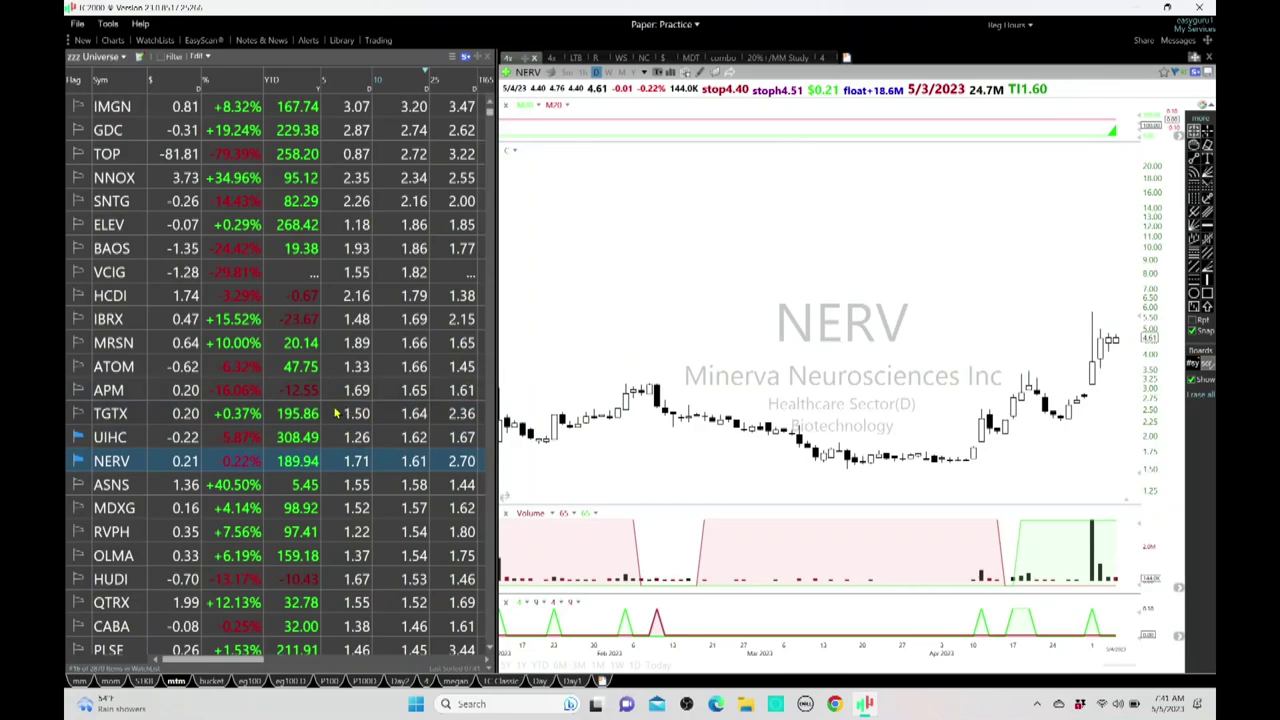
pyautogui.click(77, 437)
pyautogui.press('Down')
pyautogui.press('Down')
pyautogui.press('Down')
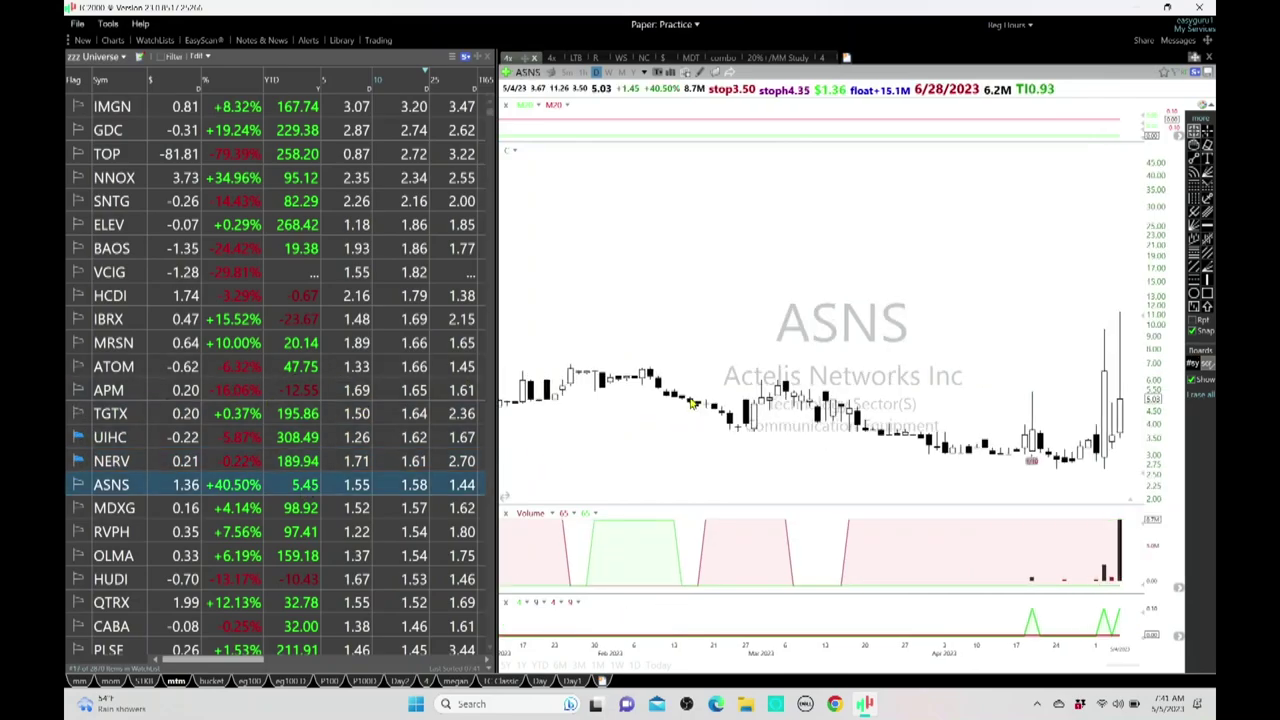
pyautogui.press('Down')
pyautogui.press('Down')
pyautogui.press('Down')
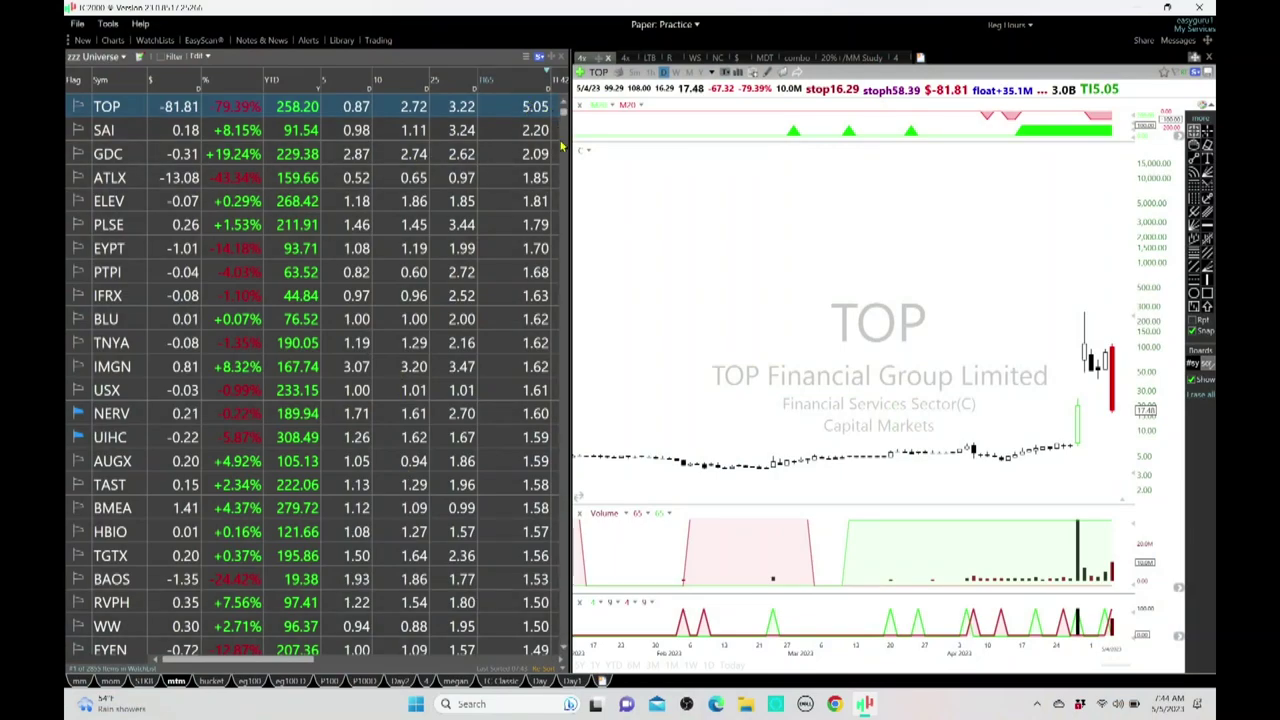
# - Collapse the watchlist to the Sym column, review SAI, GDC, PLSE and PTPI, then open IFRX
pyautogui.moveTo(573, 147); pyautogui.dragTo(176, 150)
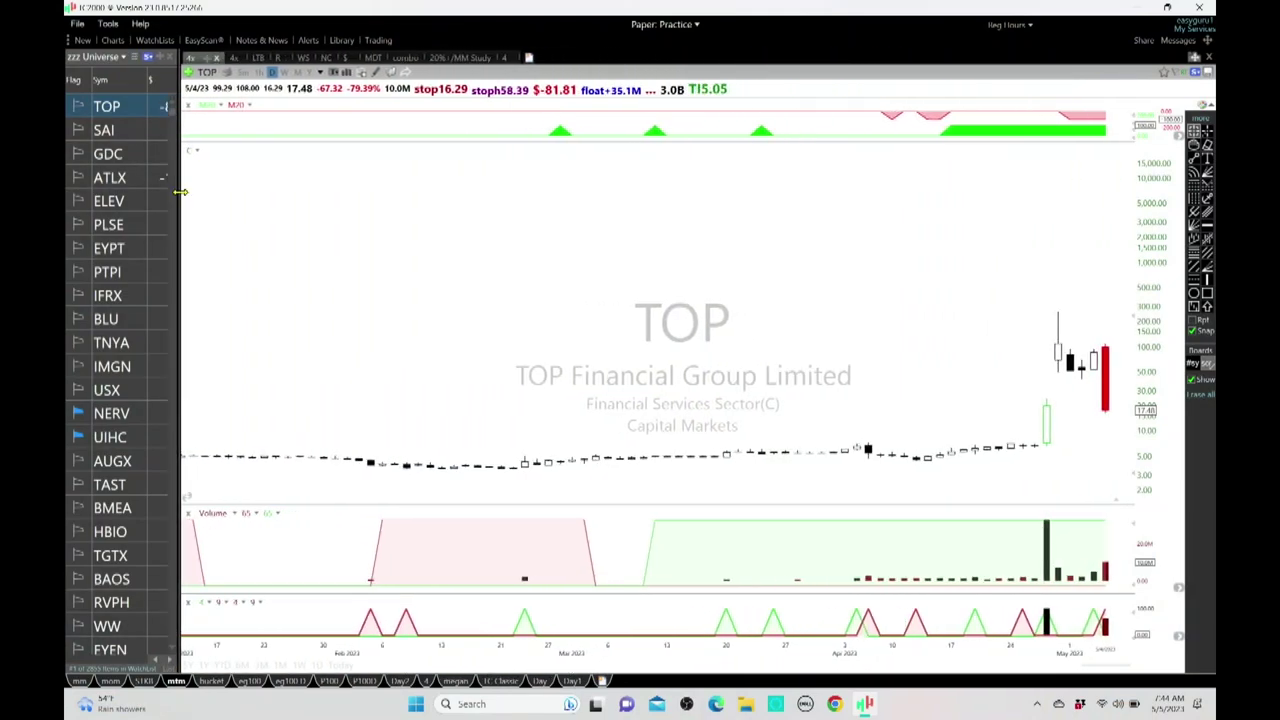
pyautogui.click(148, 130)
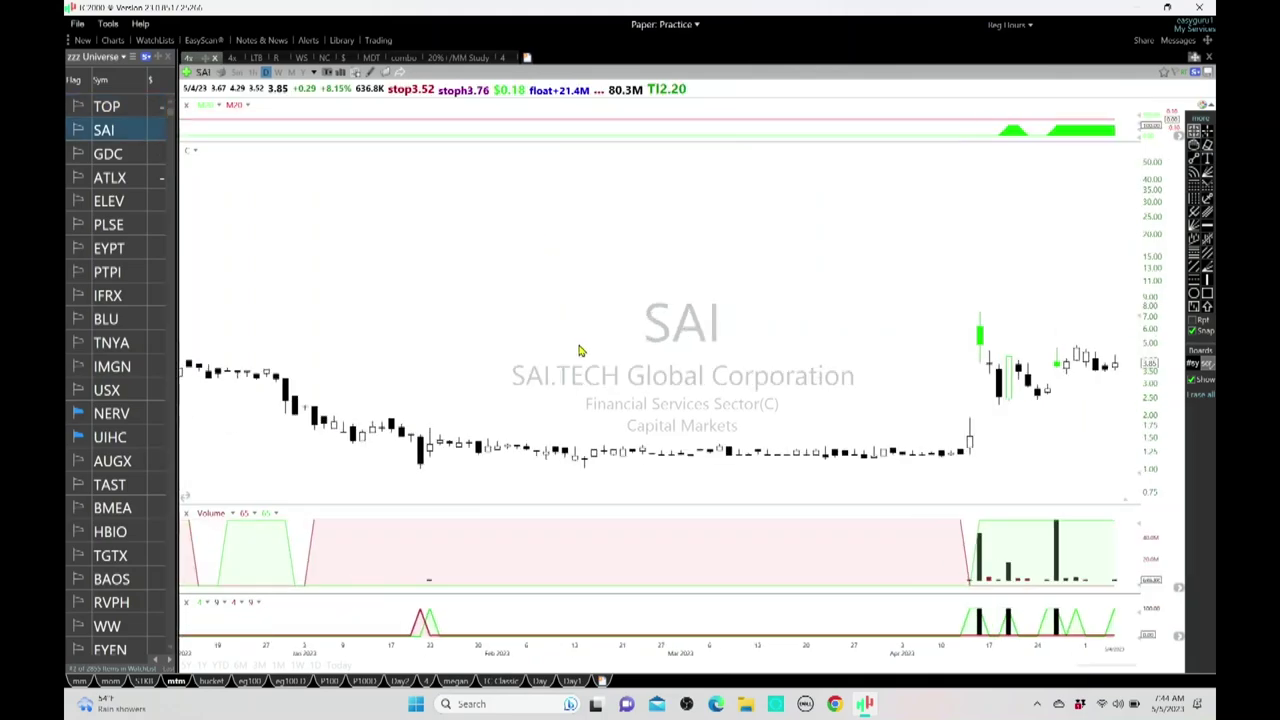
pyautogui.press('Down')
pyautogui.press('Down')
pyautogui.press('Down')
pyautogui.press('Down')
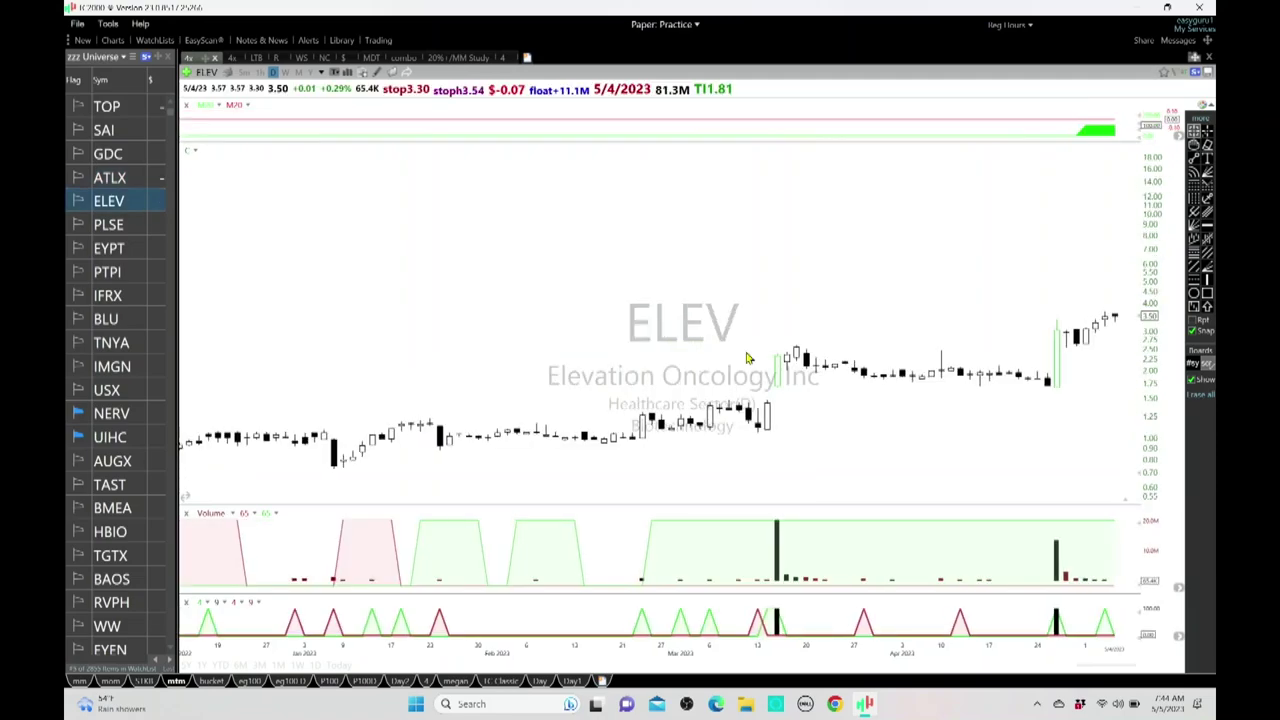
pyautogui.press('Down')
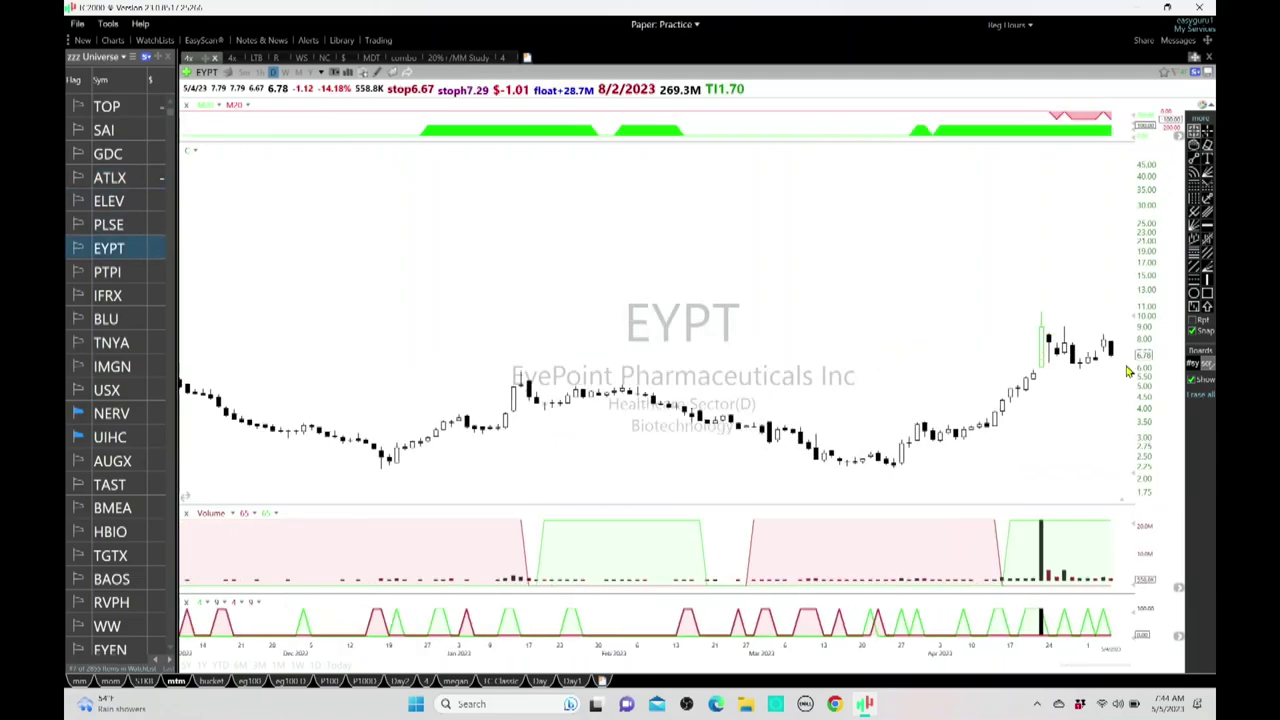
pyautogui.press('Down')
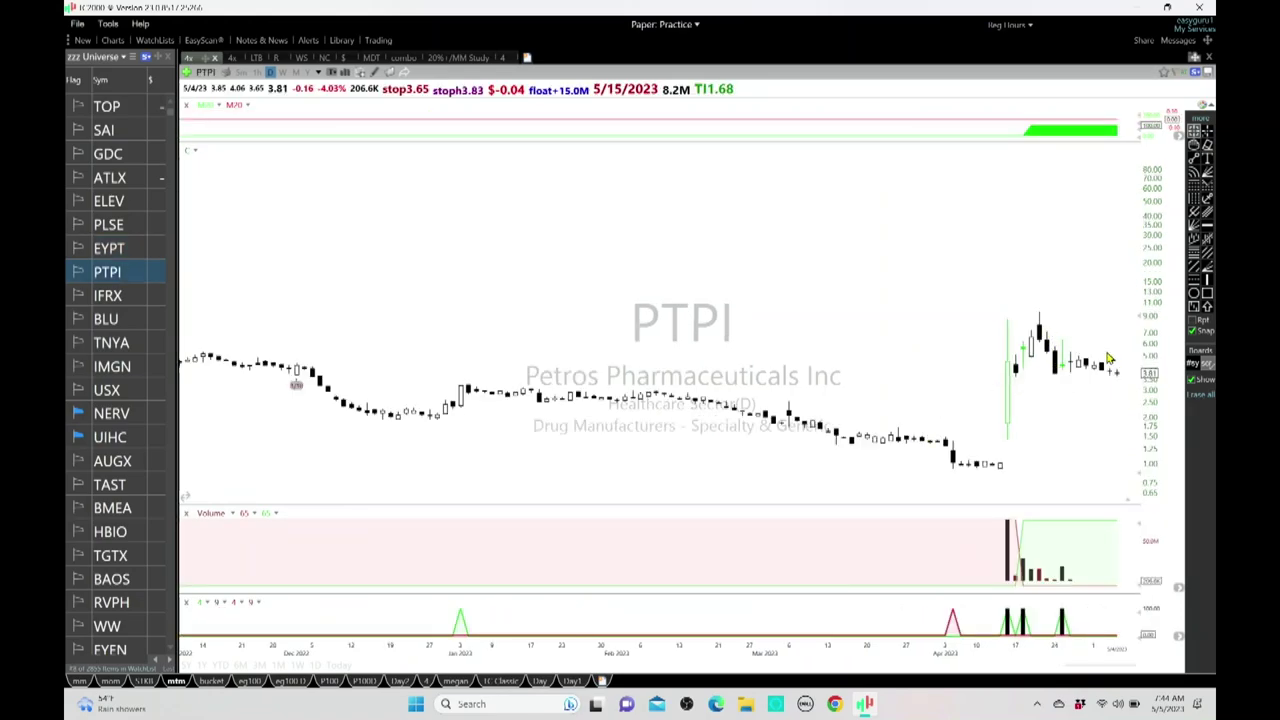
pyautogui.moveTo(1005, 408); pyautogui.dragTo(1125, 382)
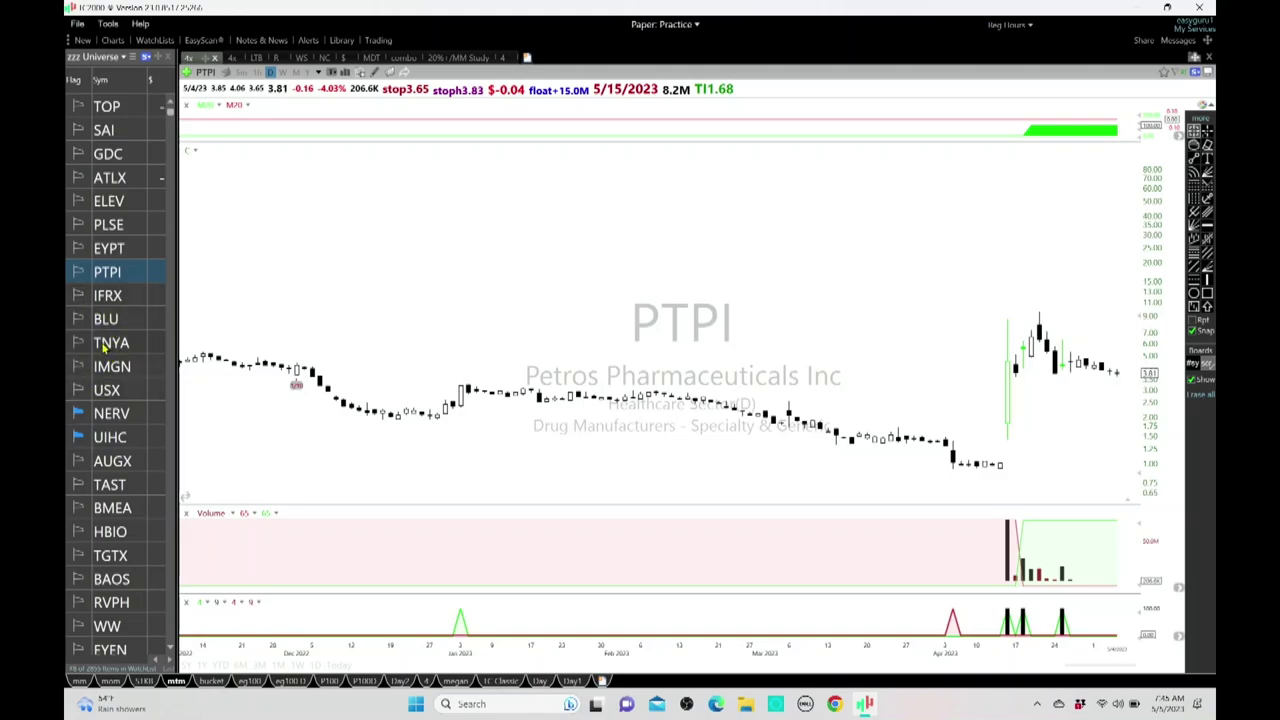
pyautogui.click(98, 293)
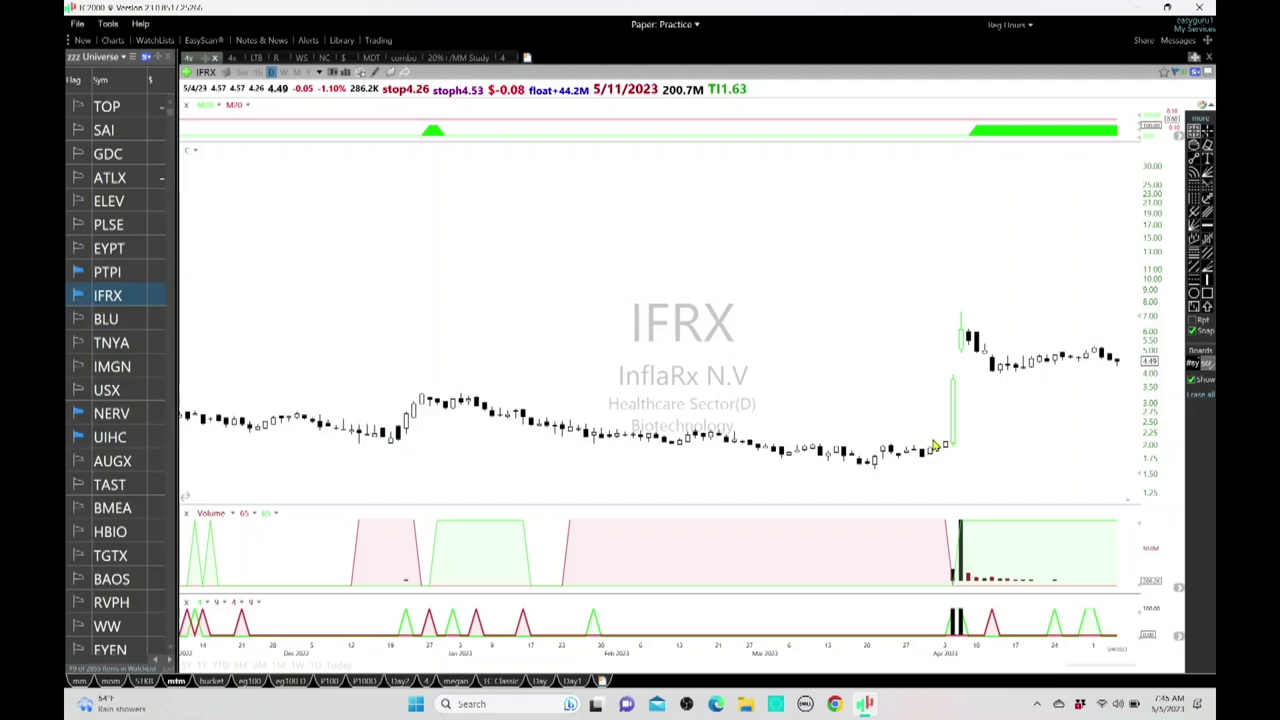
# - Step from BLU and TNYA through IMGN, NERV, UIHC and AUGX to BMEA, then on through HBIO and RVPH to WW
pyautogui.press('Down')
pyautogui.press('Down')
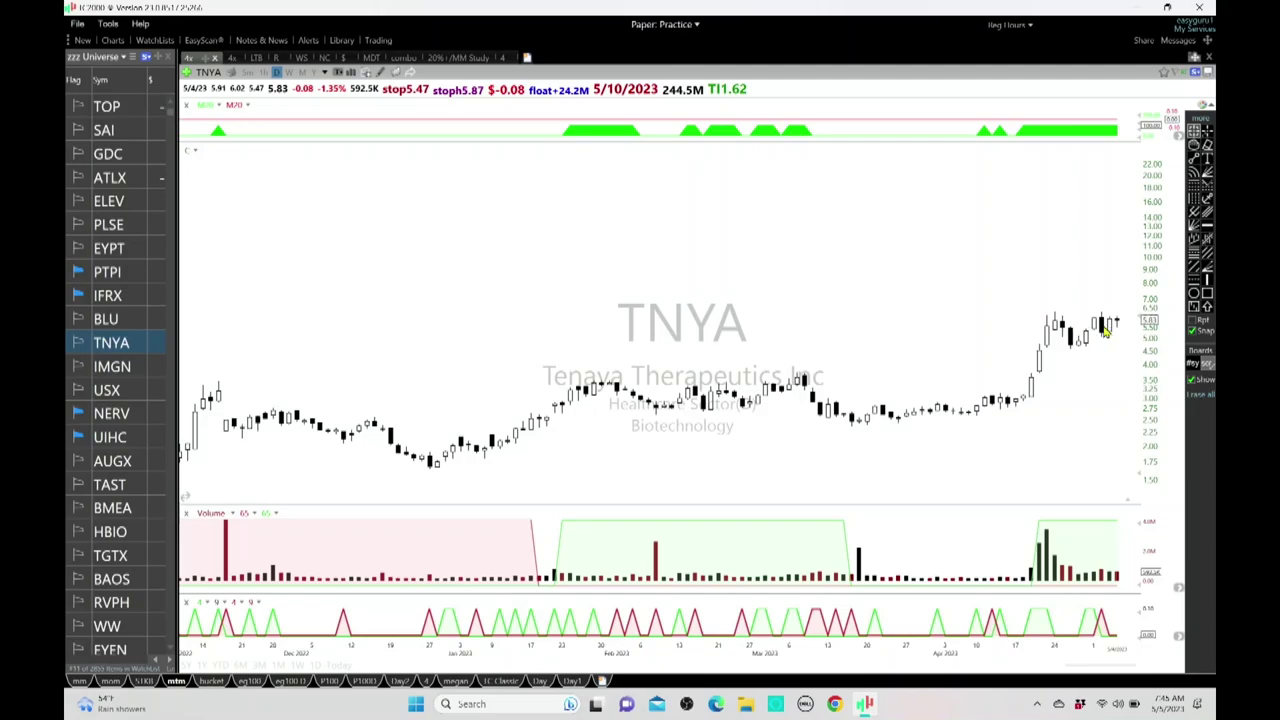
pyautogui.press('Down')
pyautogui.press('Down')
pyautogui.press('Down')
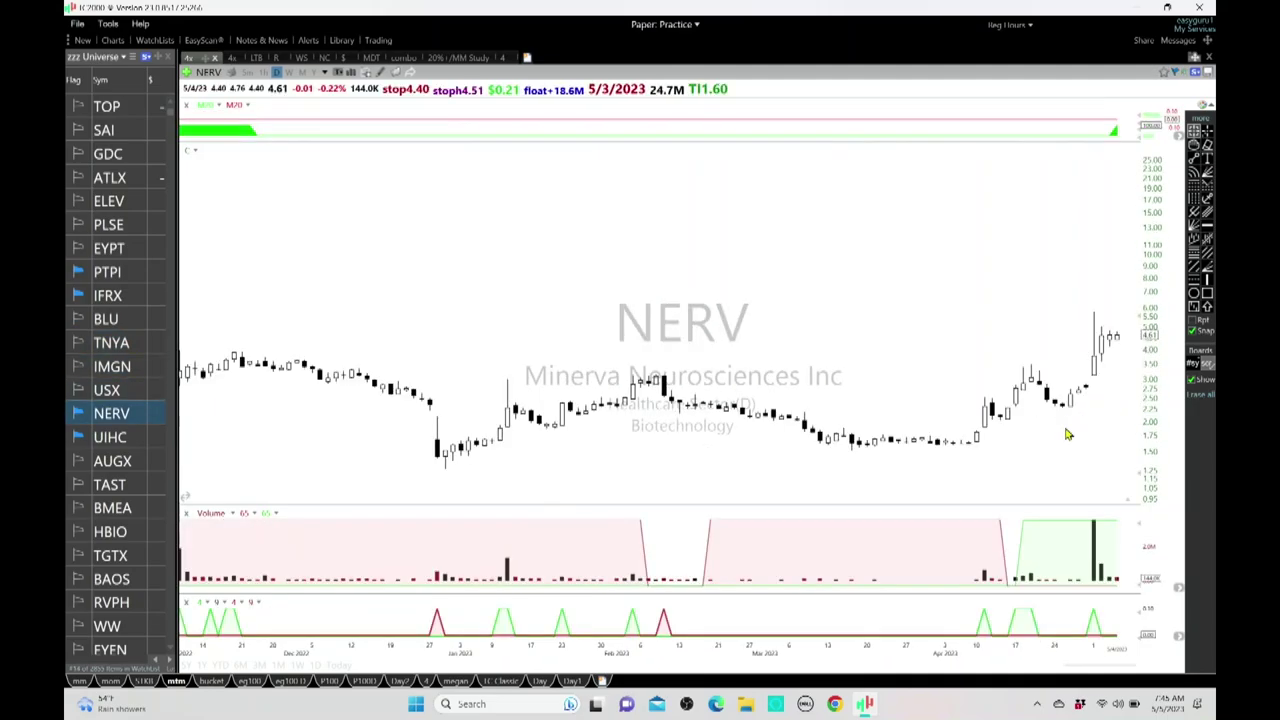
pyautogui.press('Down')
pyautogui.press('Down')
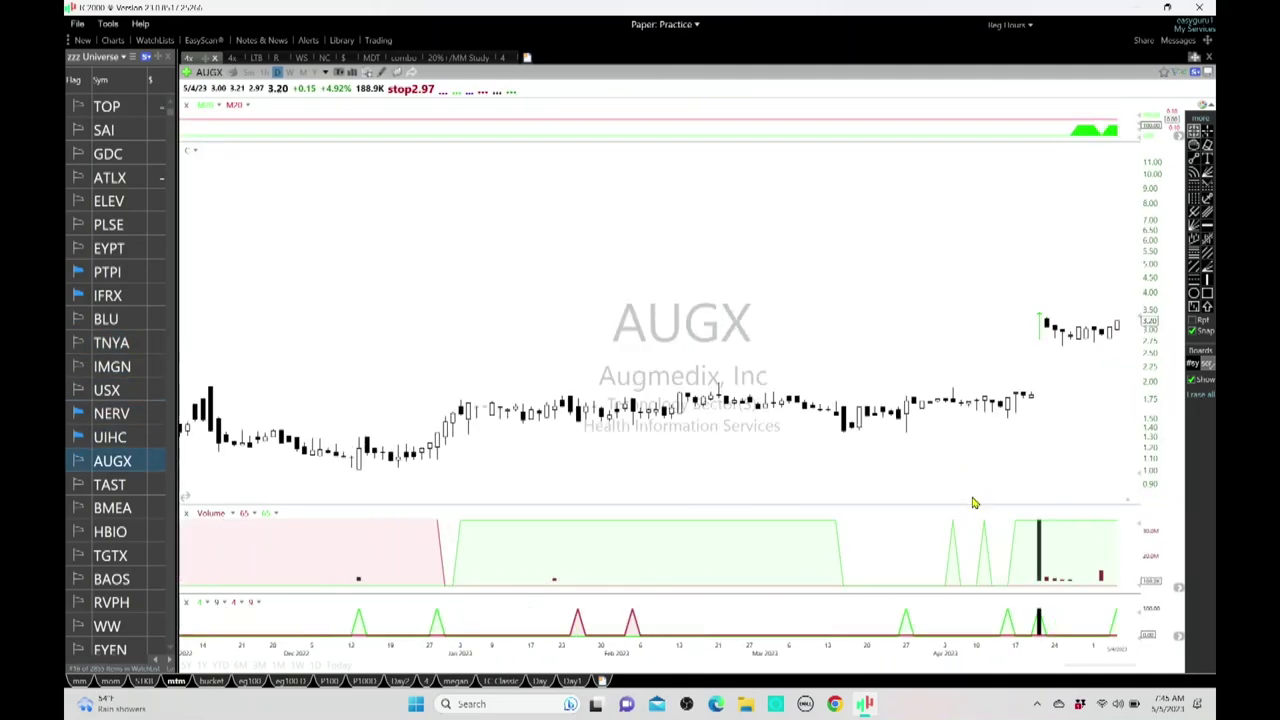
pyautogui.press('Up')
pyautogui.press('Up')
pyautogui.press('Up')
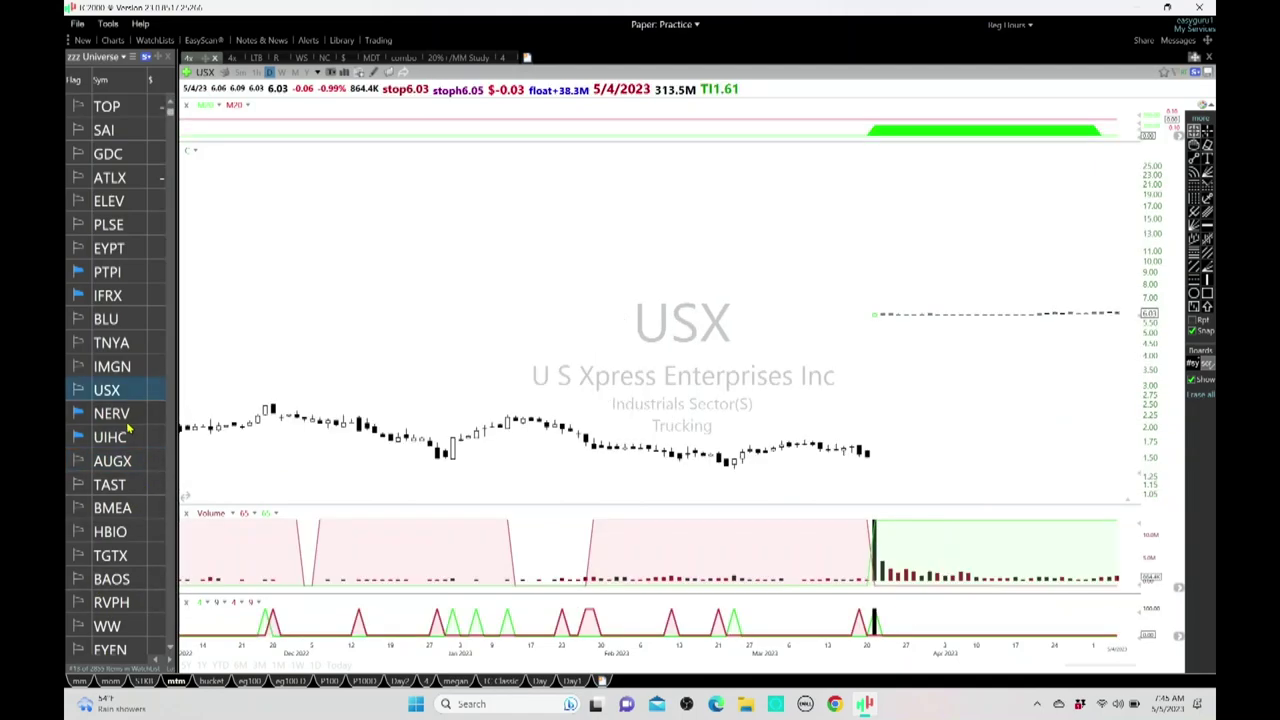
pyautogui.press('Down')
pyautogui.press('Down')
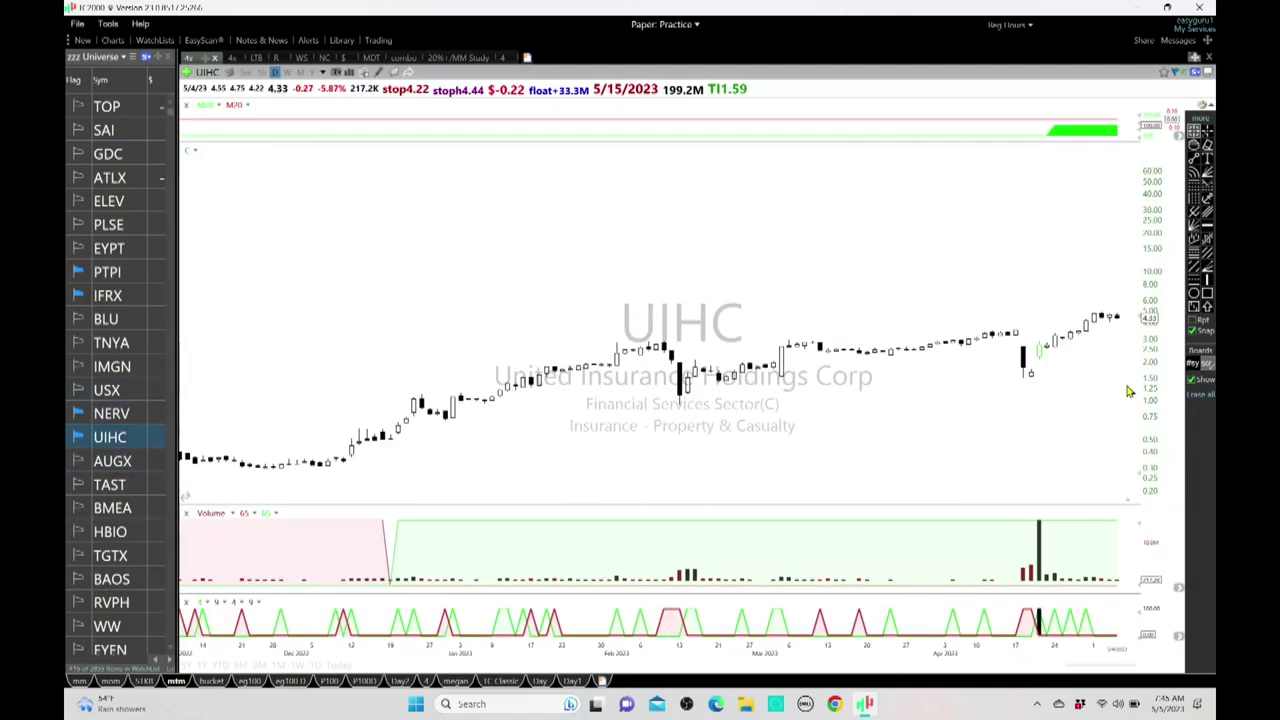
pyautogui.press('Down')
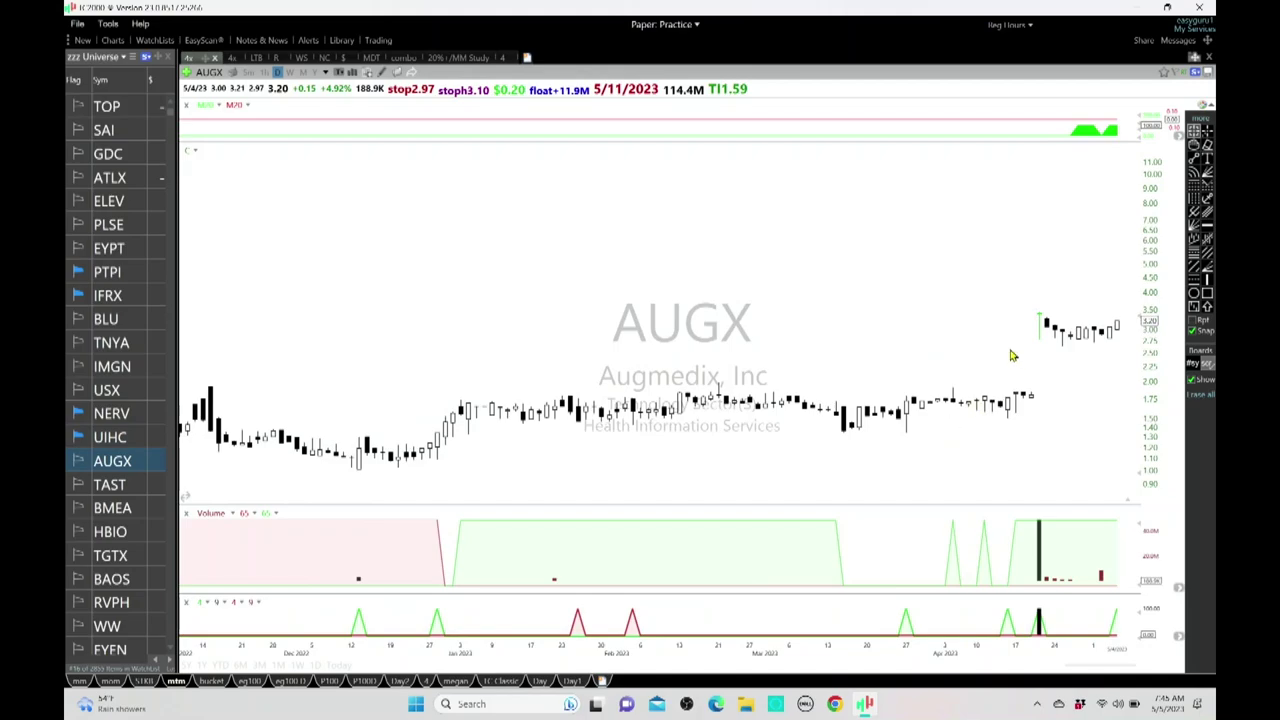
pyautogui.press('Down')
pyautogui.press('Down')
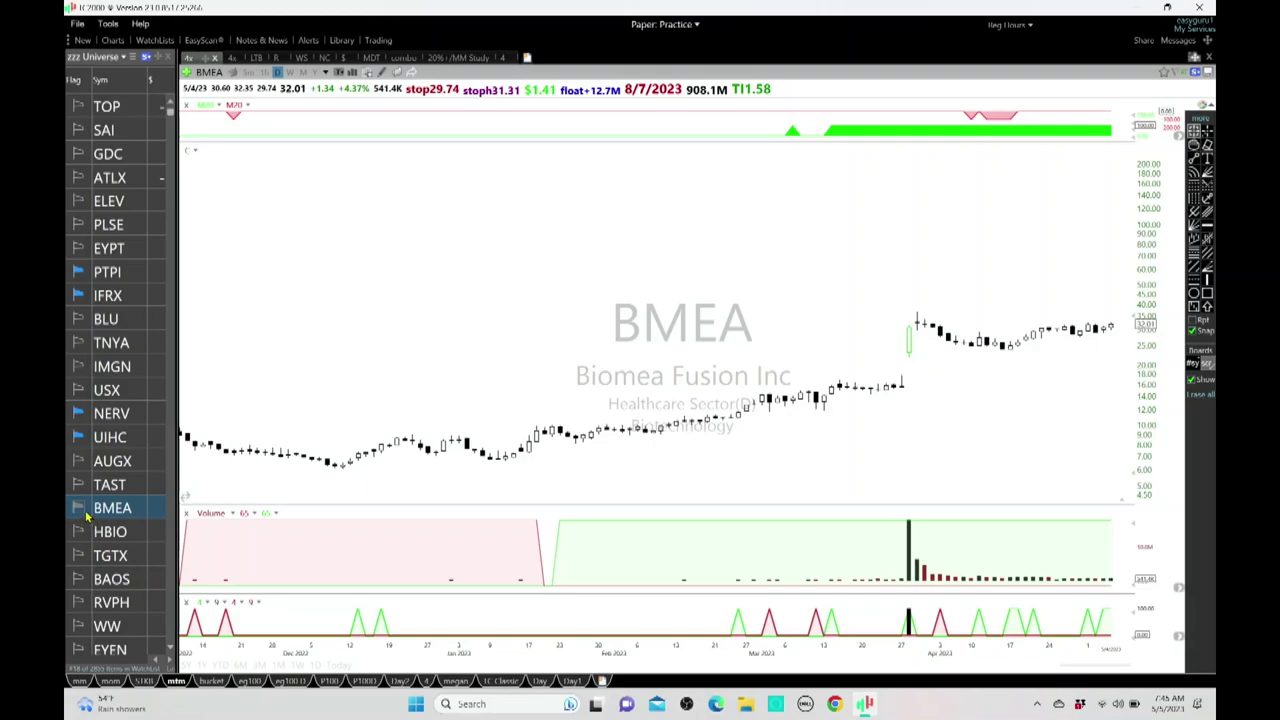
pyautogui.press('space')
pyautogui.press('space')
pyautogui.press('space')
pyautogui.press('space')
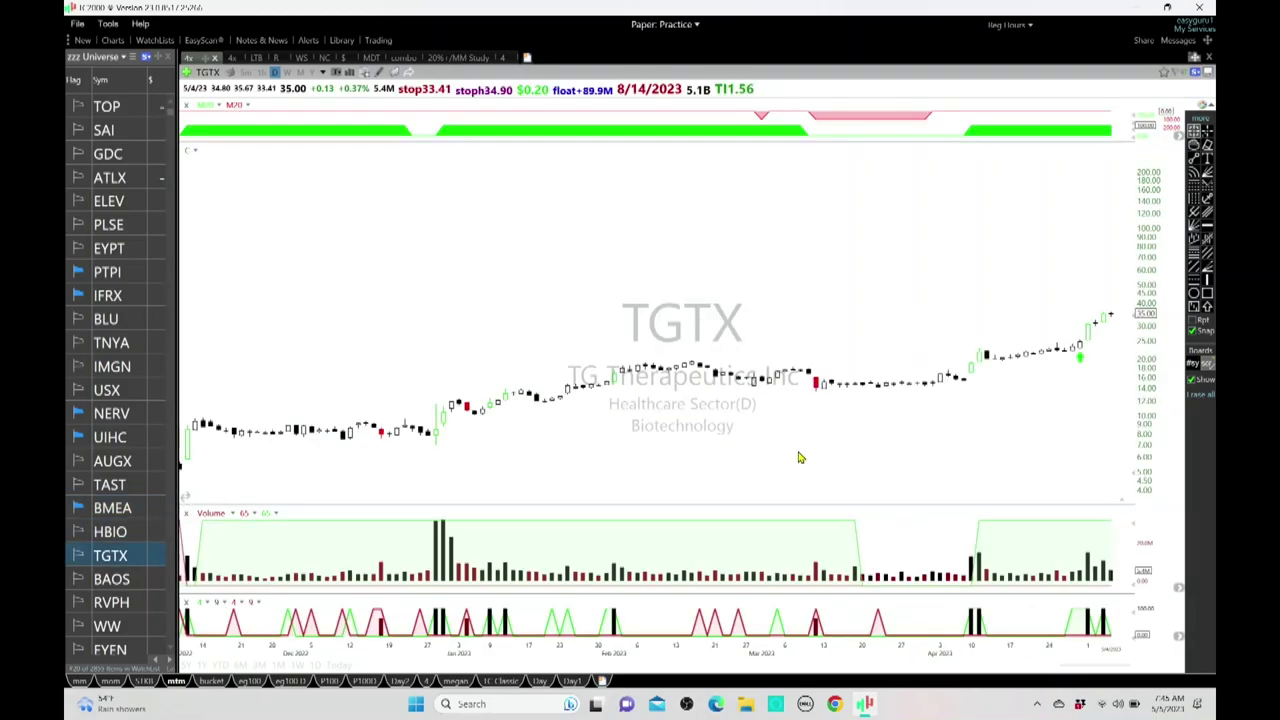
pyautogui.press('space')
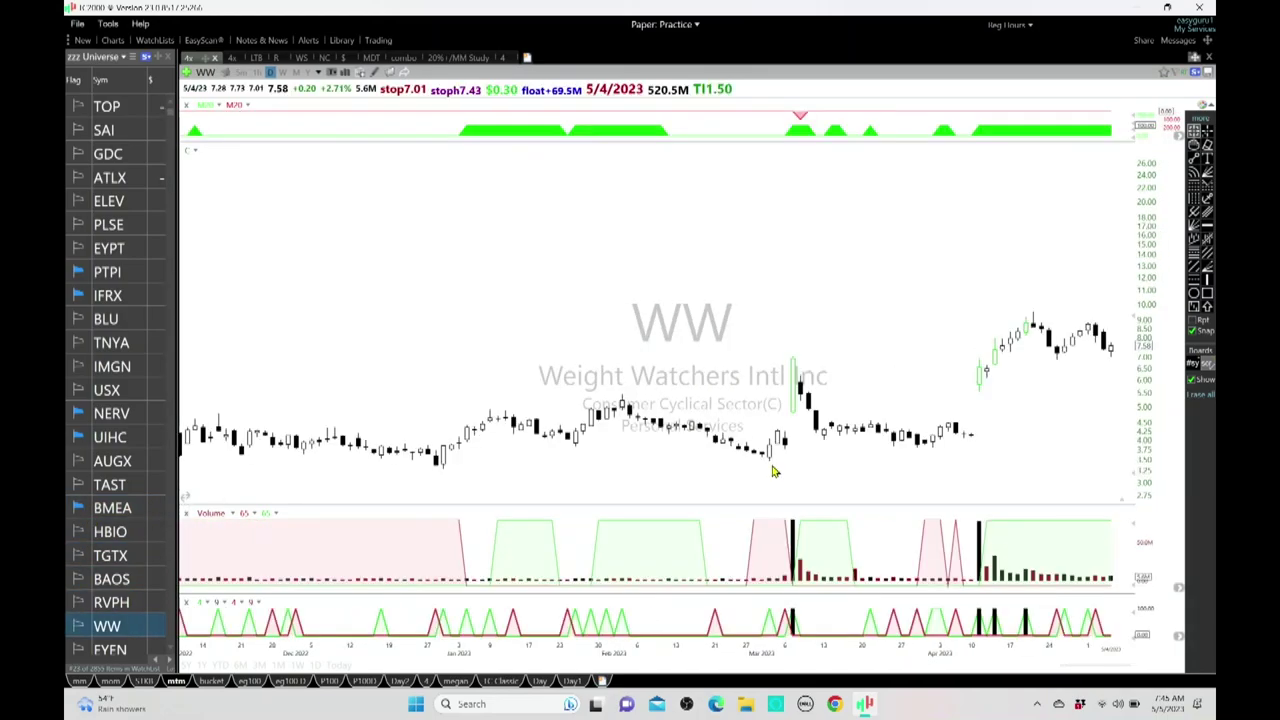
pyautogui.press('space')
pyautogui.press('space')
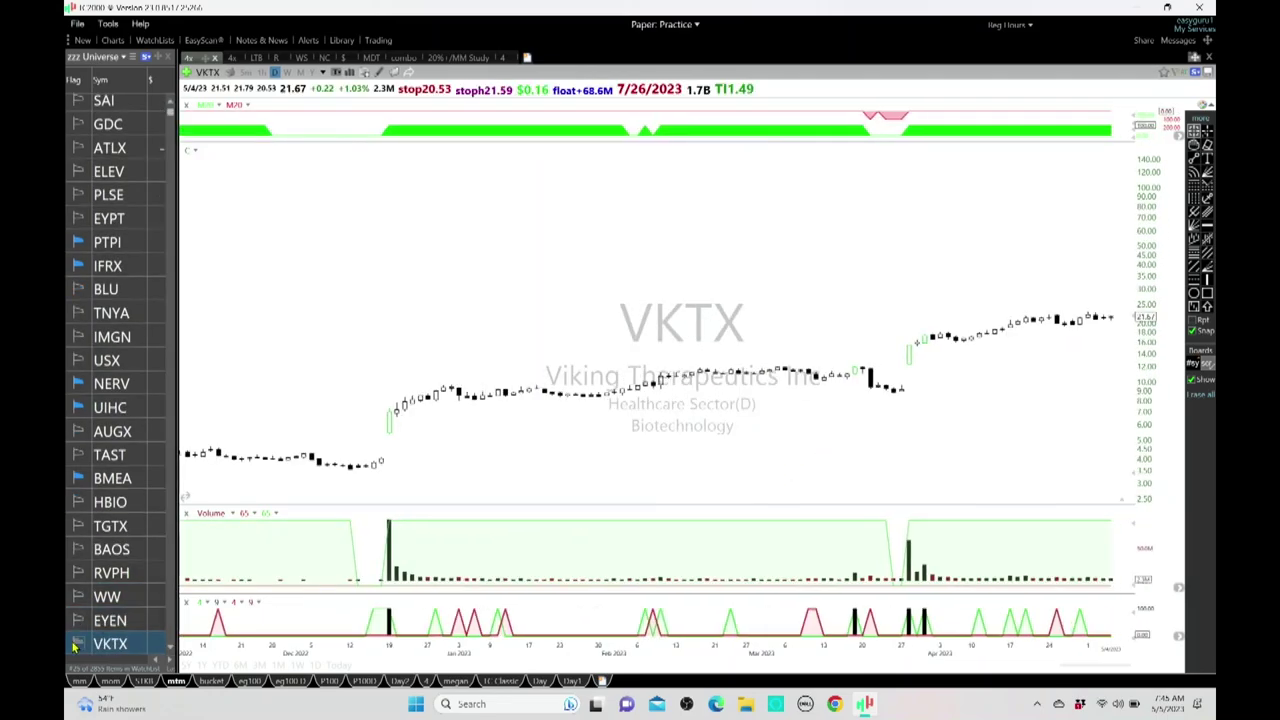
# - Advance through RXDX and CXAI to TRVI, INZY, ACHV, SCYX and SNTG
pyautogui.press('space')
pyautogui.press('space')
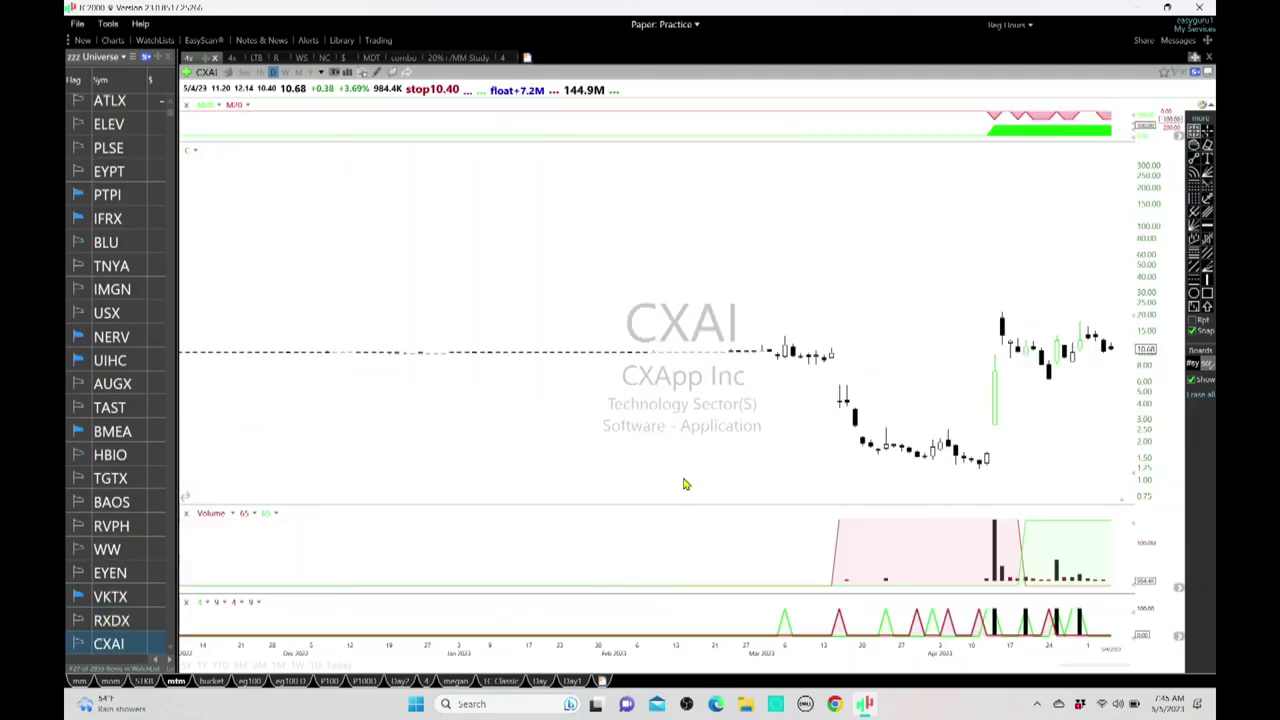
pyautogui.press('space')
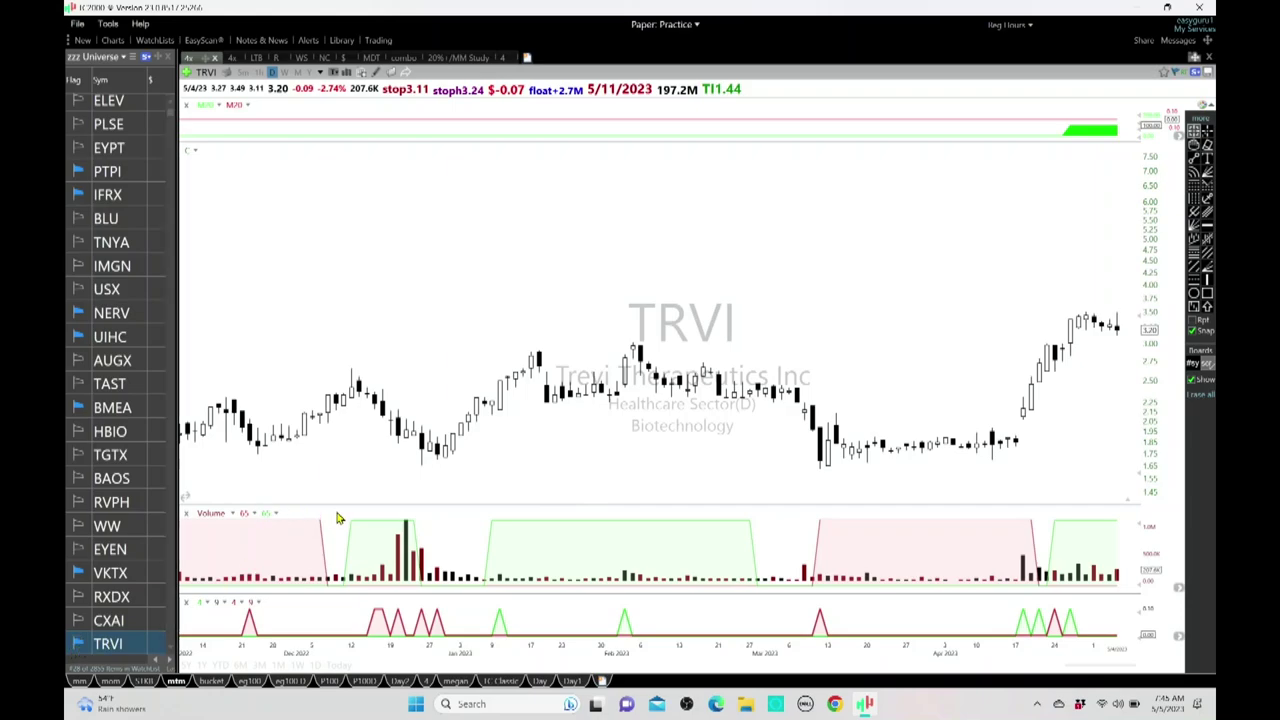
pyautogui.press('space')
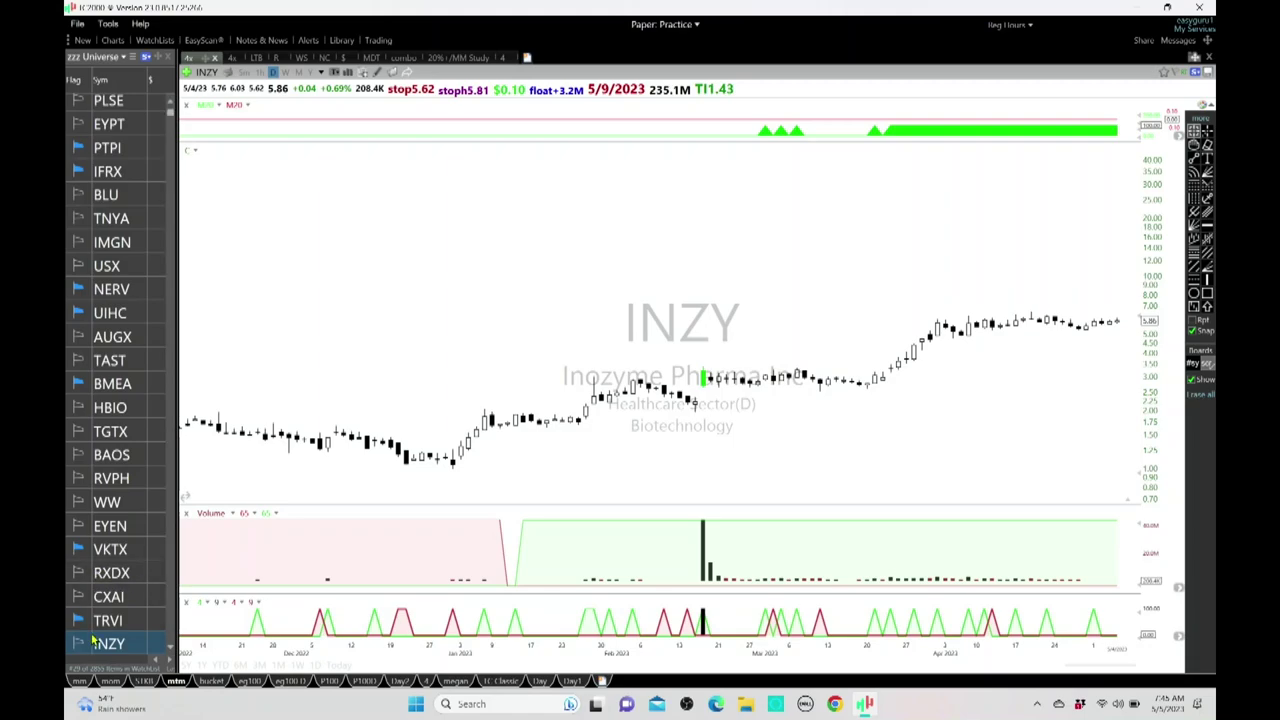
pyautogui.press('space')
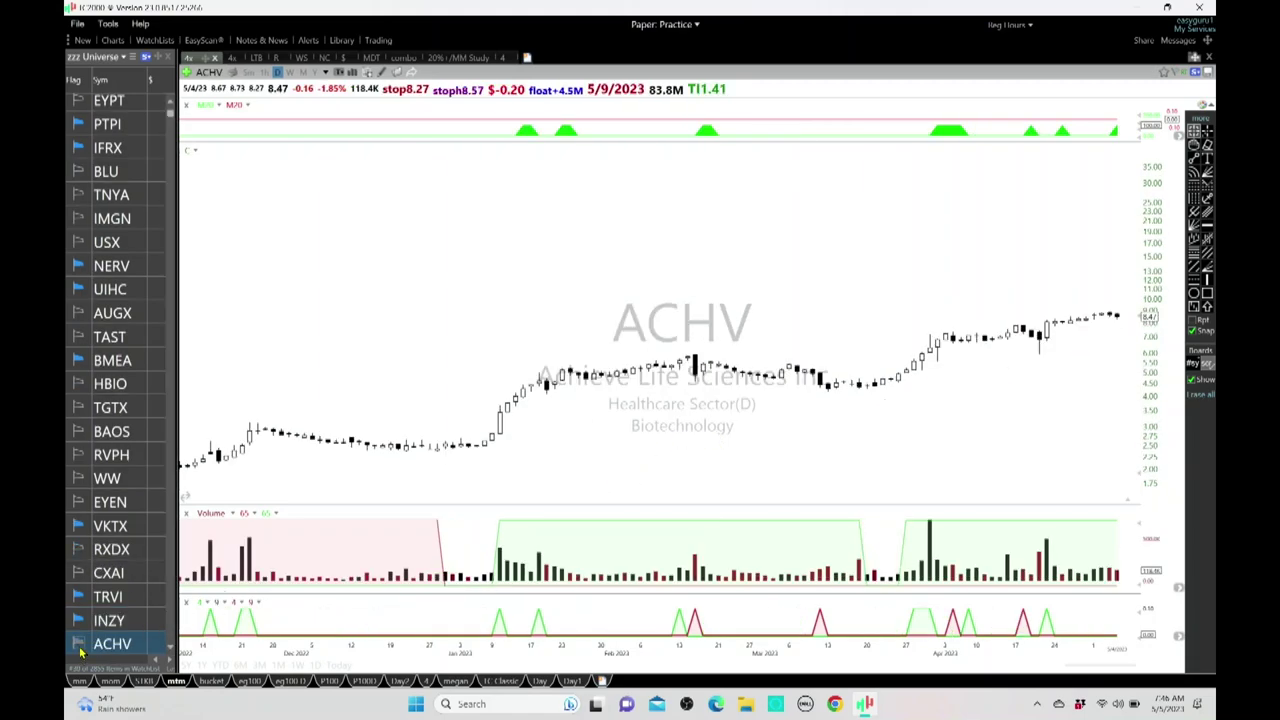
pyautogui.press('space')
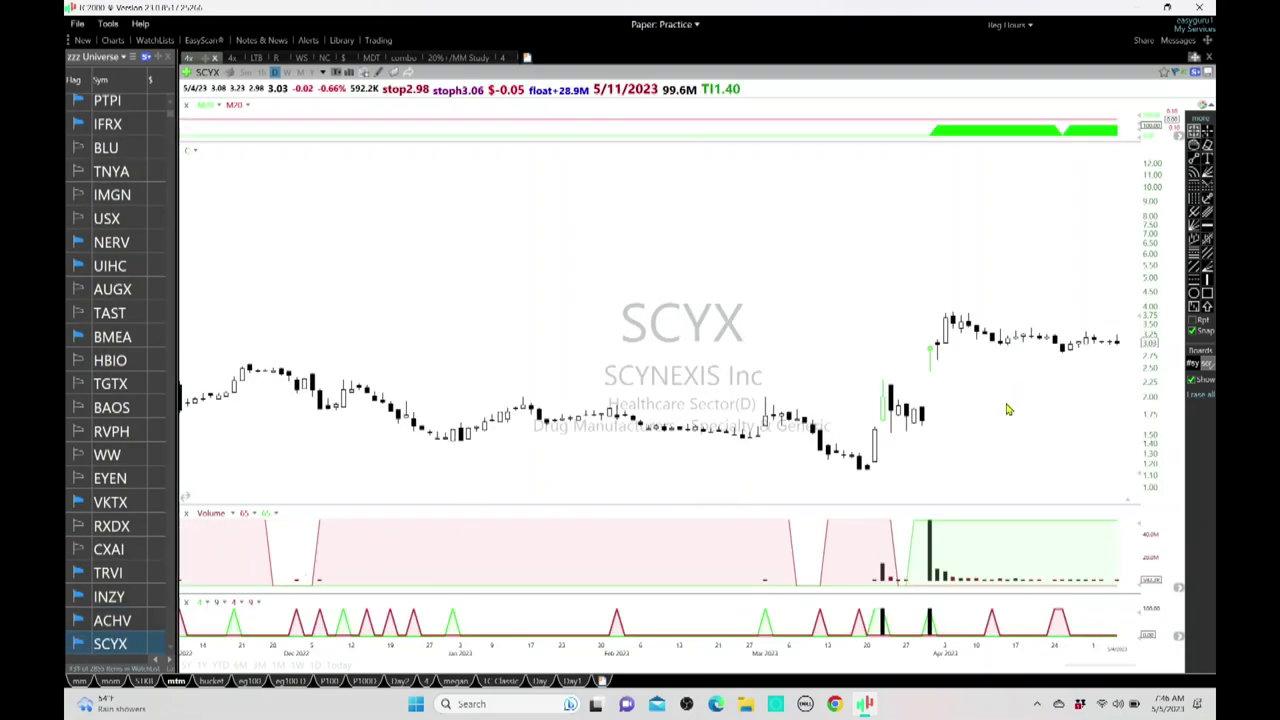
pyautogui.press('space')
# - Continue through ISEE, HUDI, CDLX, RIOT and LEGN to the OCUP chart
pyautogui.press('space')
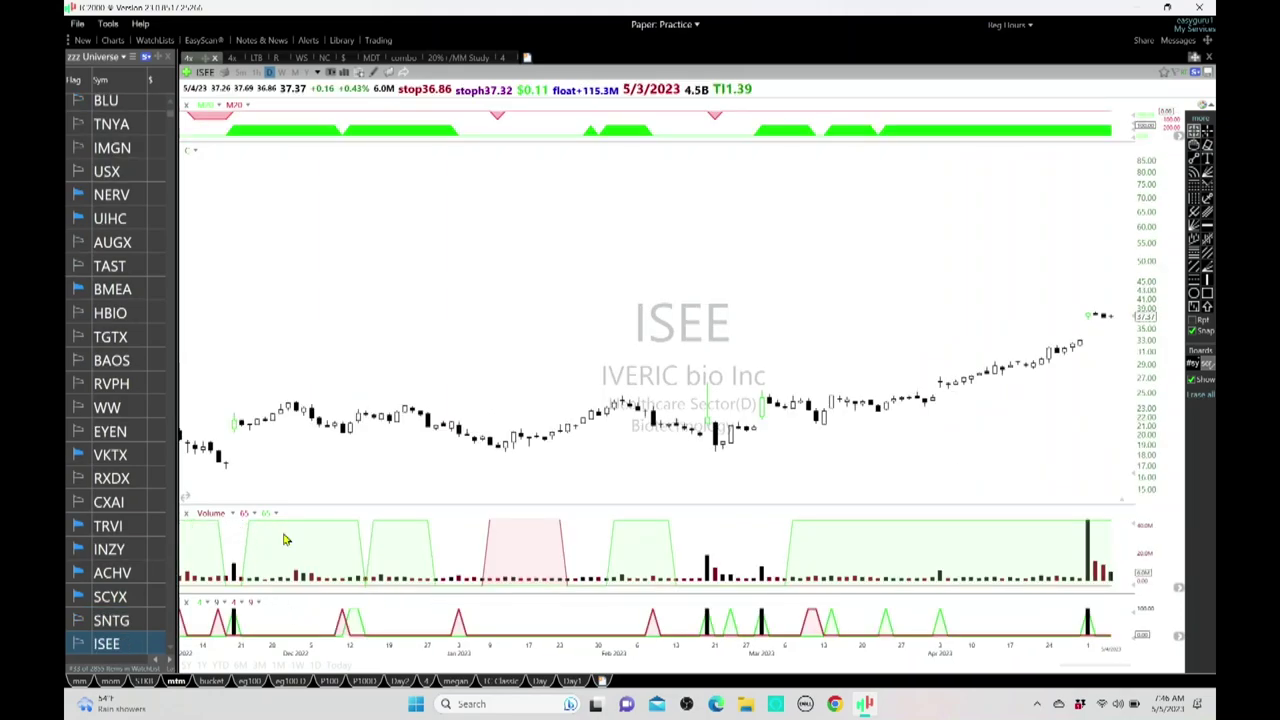
pyautogui.press('space')
pyautogui.press('space')
pyautogui.press('space')
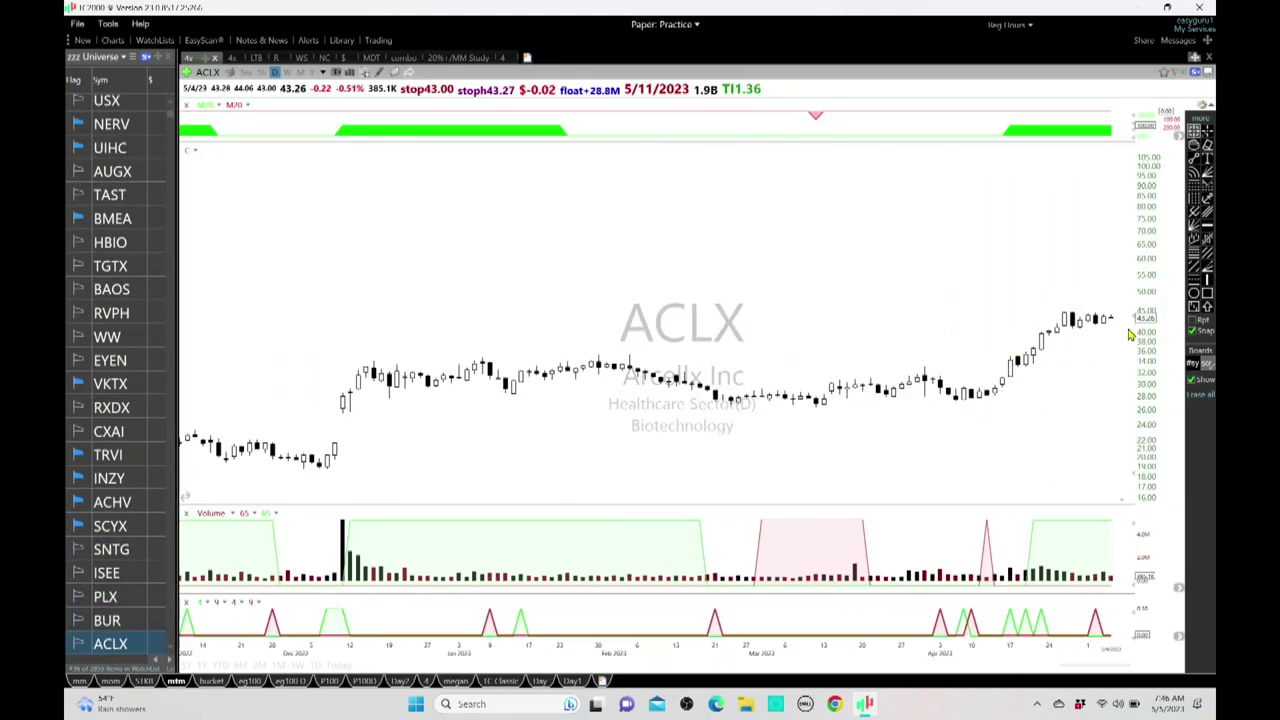
pyautogui.press('space')
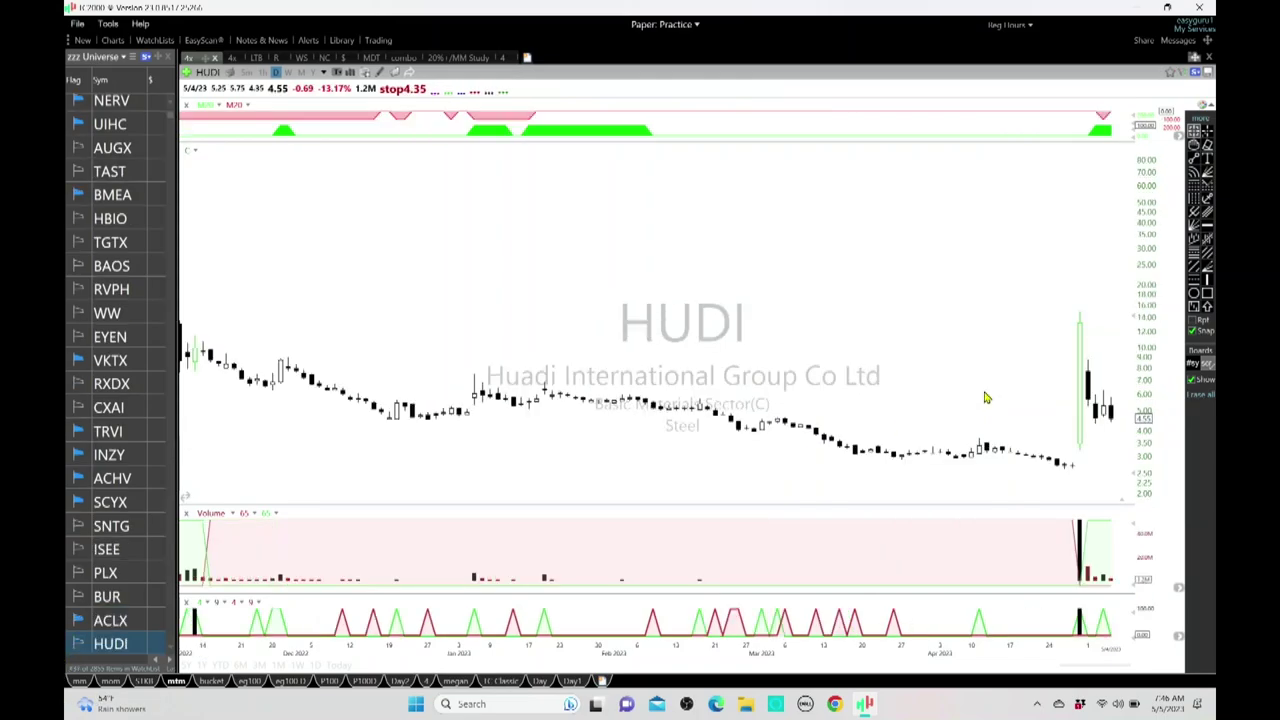
pyautogui.press('space')
pyautogui.press('space')
pyautogui.press('space')
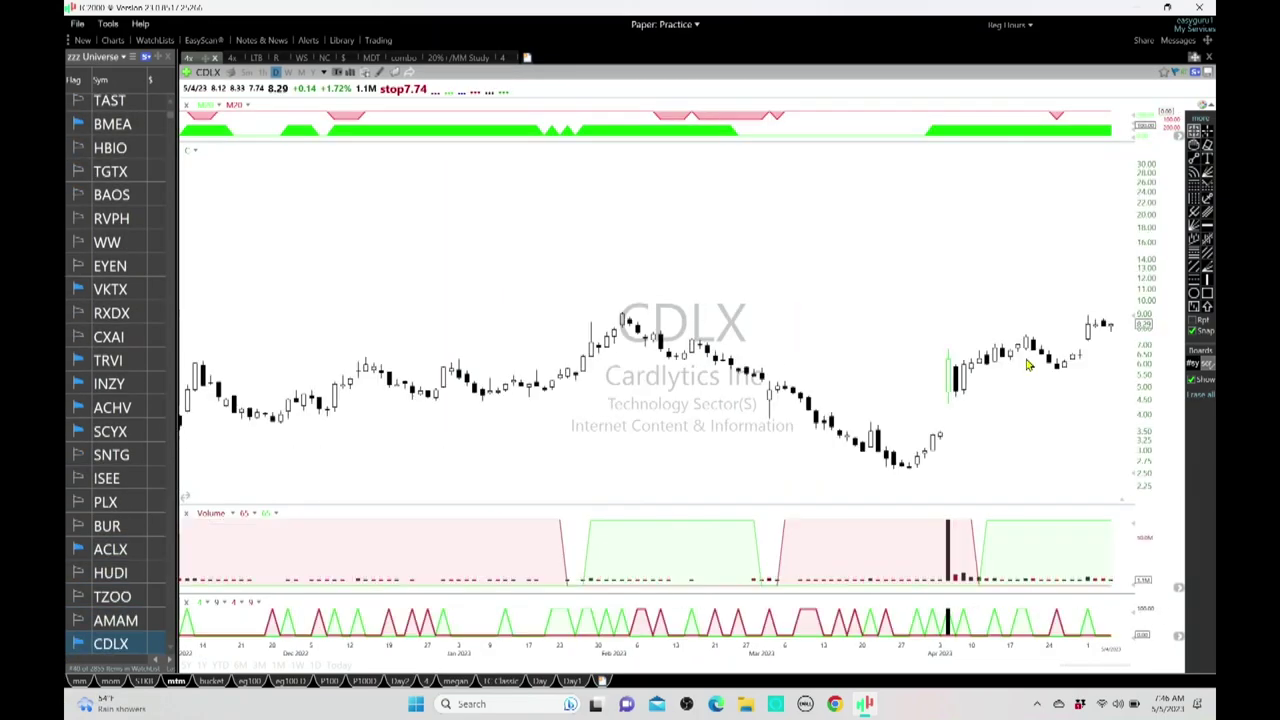
pyautogui.press('space')
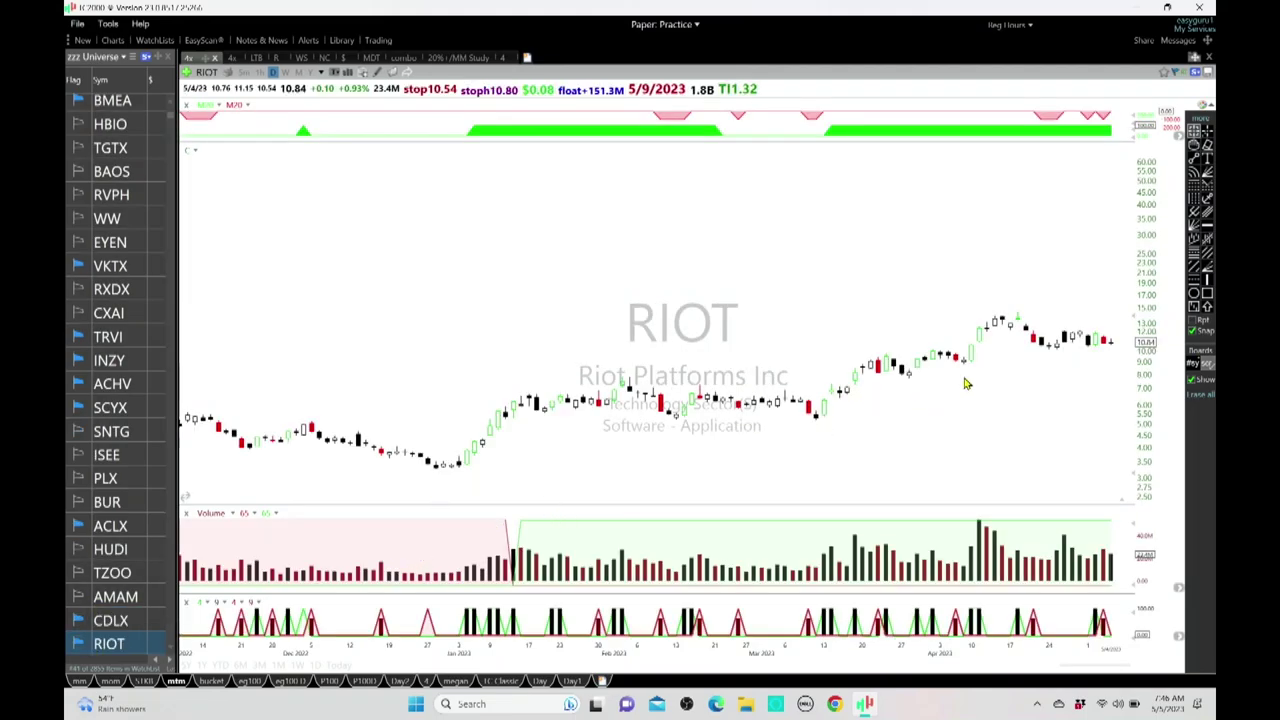
pyautogui.press('space')
pyautogui.press('space')
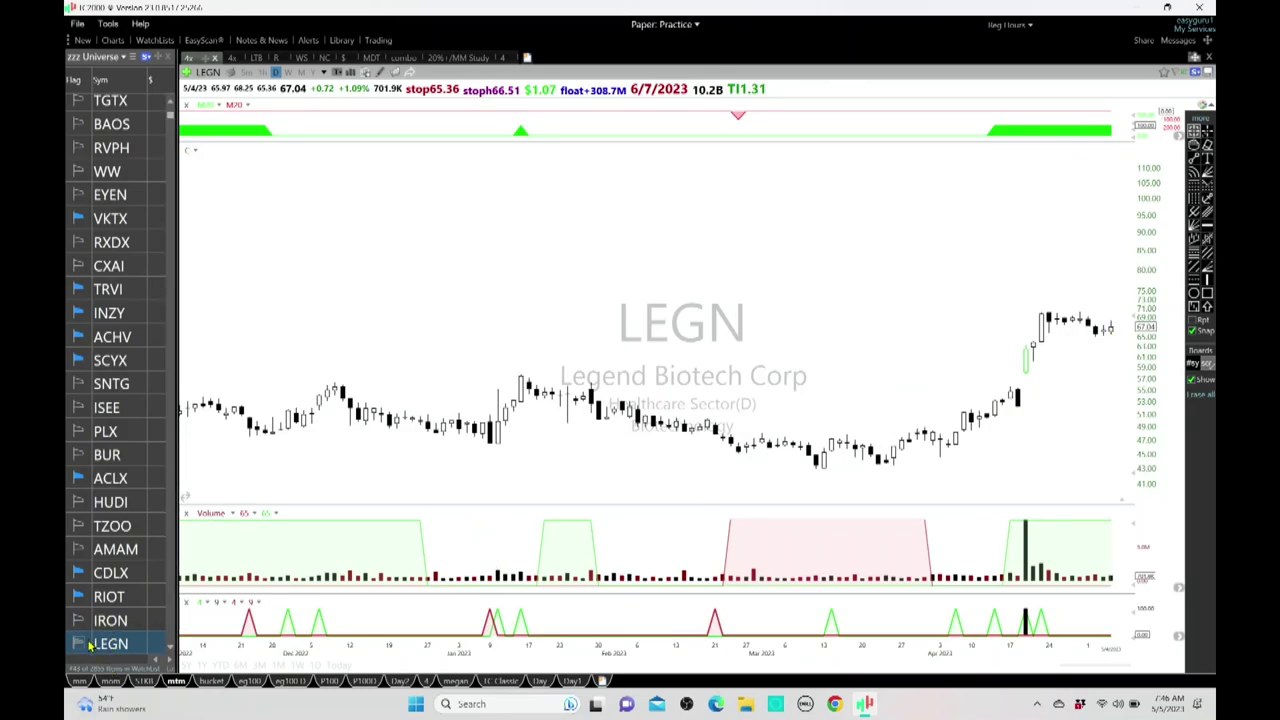
pyautogui.press('space')
pyautogui.press('space')
pyautogui.press('space')
pyautogui.press('space')
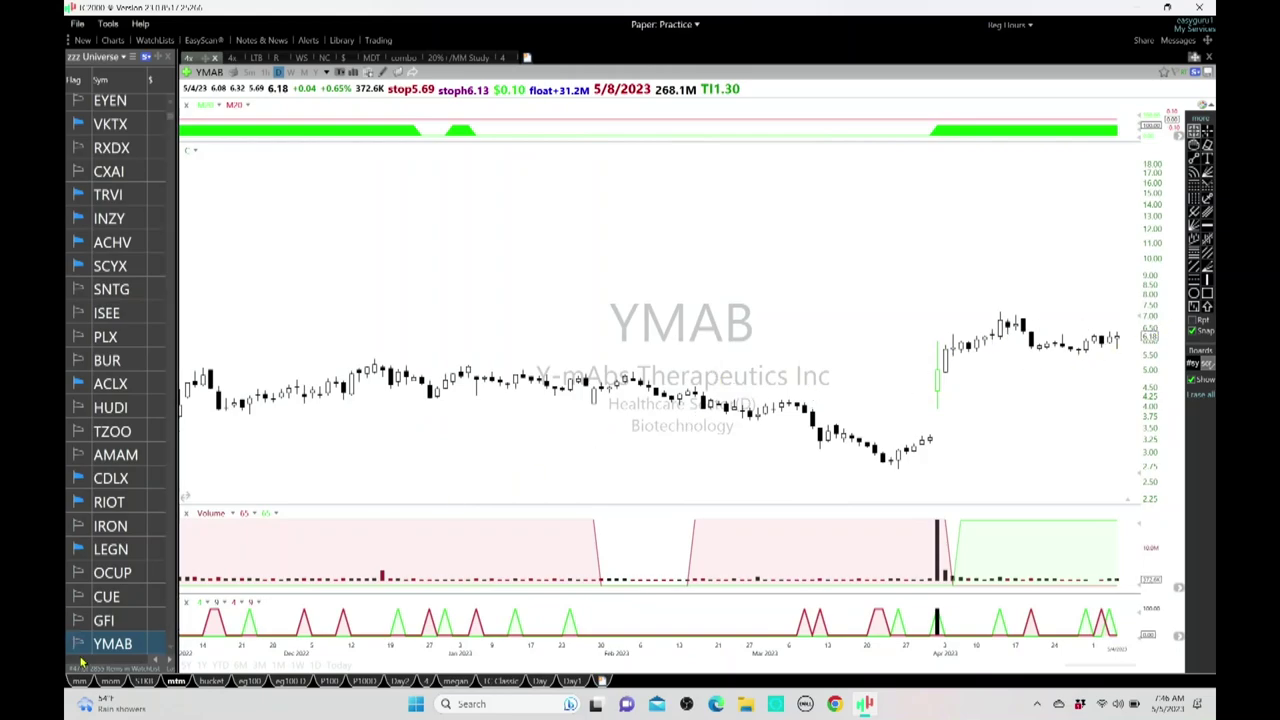
# - Move to SWAV, then jump by ticker to the SANA, NNOX, OLMA and URGN charts
pyautogui.press('space')
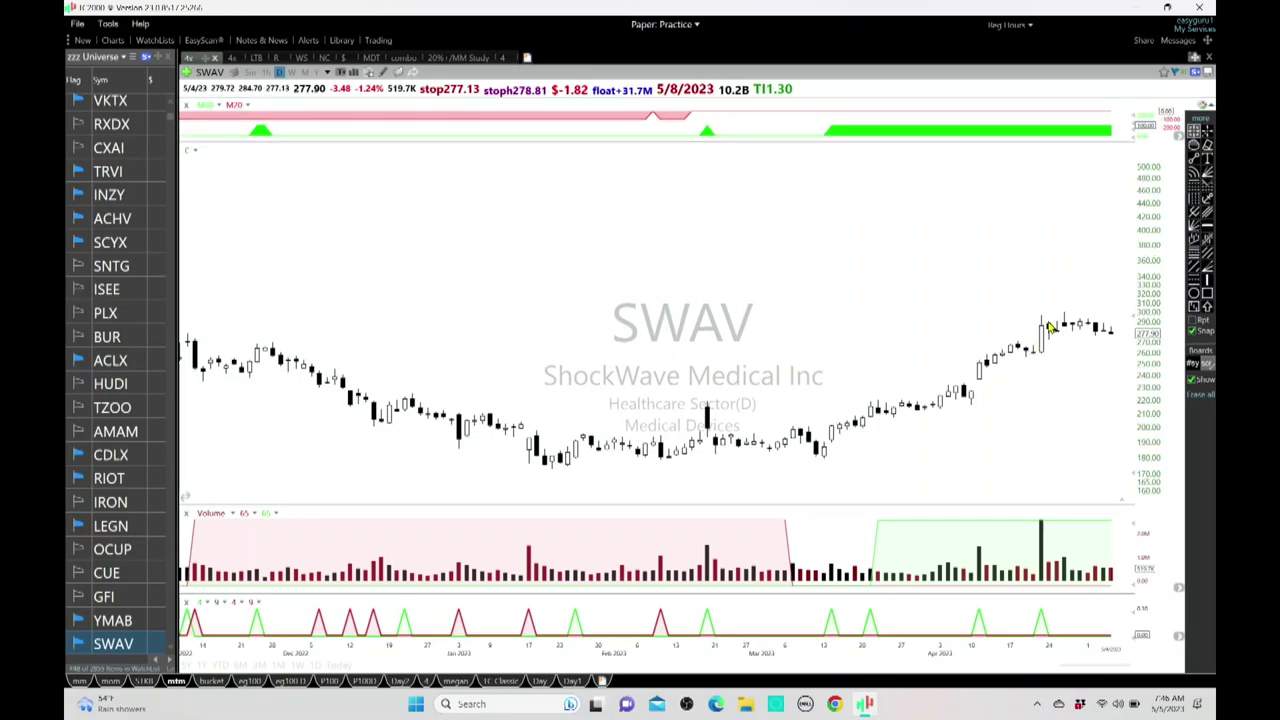
pyautogui.write('SANA')
pyautogui.press('Return')
pyautogui.write('NNOX')
pyautogui.press('Return')
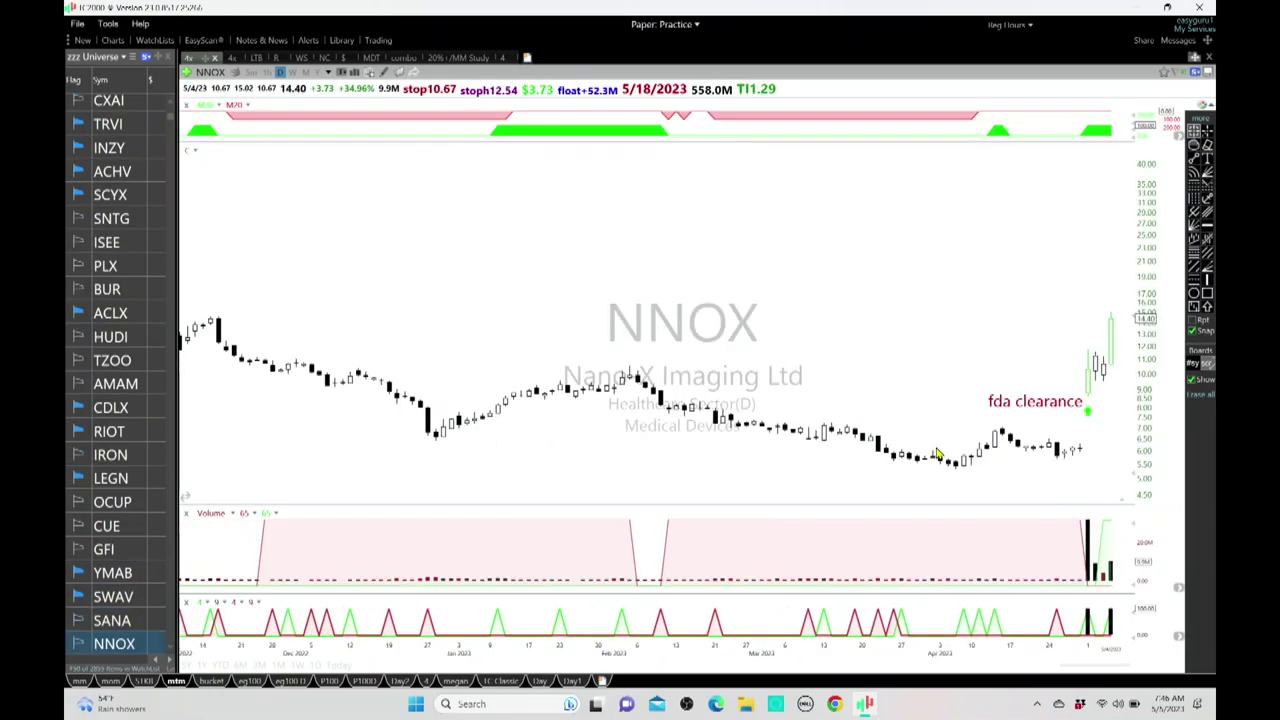
pyautogui.write('OLMA')
pyautogui.press('Return')
pyautogui.write('URGN')
pyautogui.press('Return')
# - Enter AVDL, DRD, RETA, OSCR and HROW in turn to review each chart
pyautogui.write('AVDL')
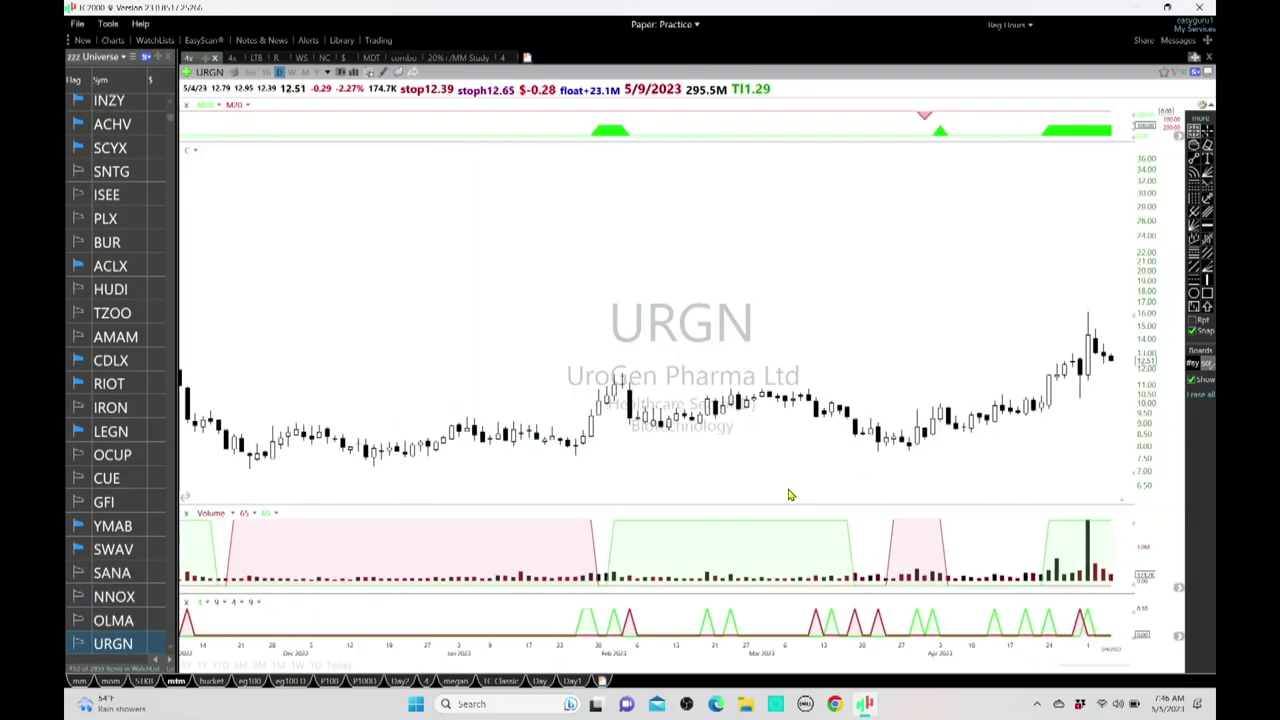
pyautogui.press('Return')
pyautogui.write('DRD')
pyautogui.press('Return')
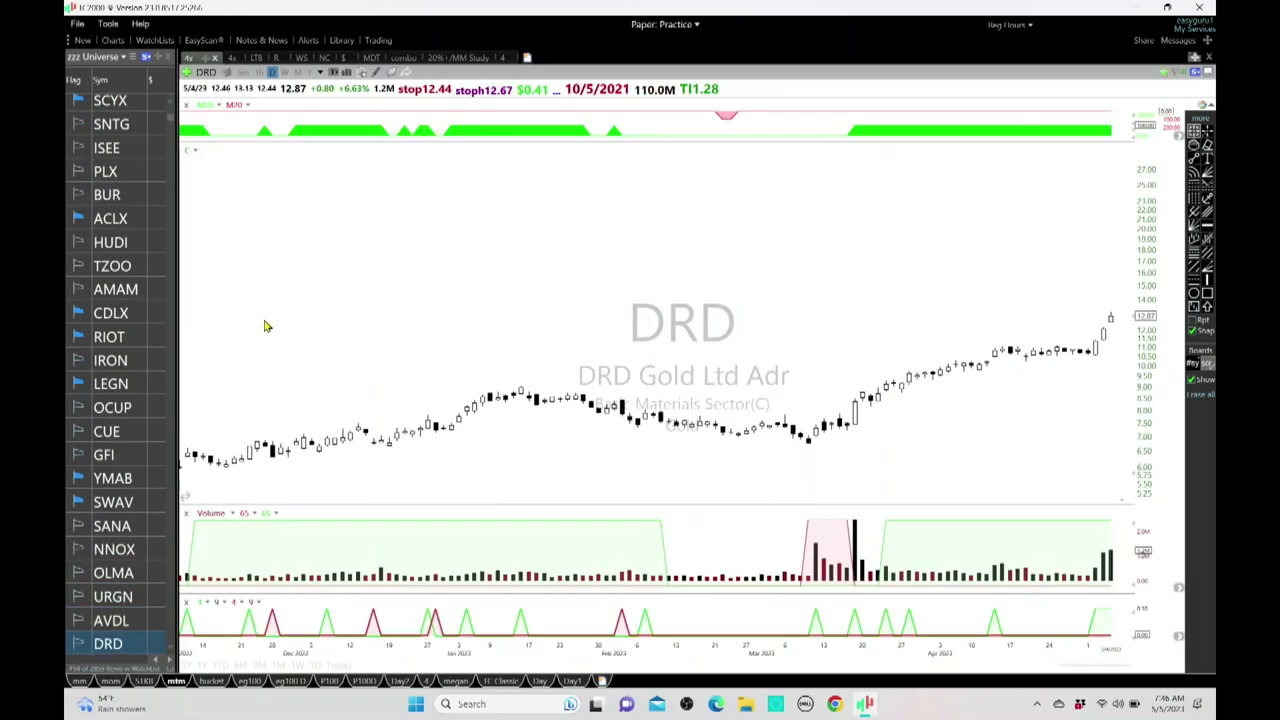
pyautogui.write('RETA')
pyautogui.press('Return')
pyautogui.write('OSCR')
pyautogui.press('Return')
pyautogui.write('HROW')
pyautogui.press('Return')
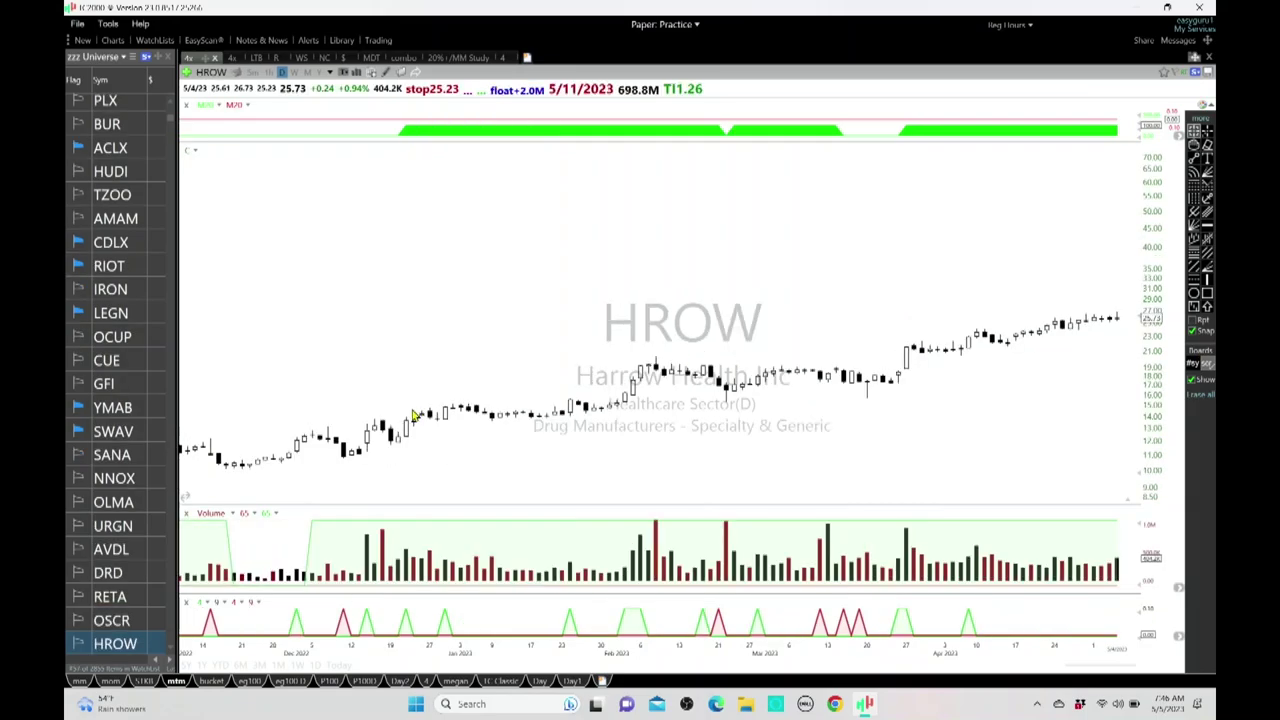
# - Review BKD and ARCT, revisiting BKD, then finish on the PBPB chart
pyautogui.write('BKD')
pyautogui.press('Return')
pyautogui.write('ARCT')
pyautogui.press('Return')
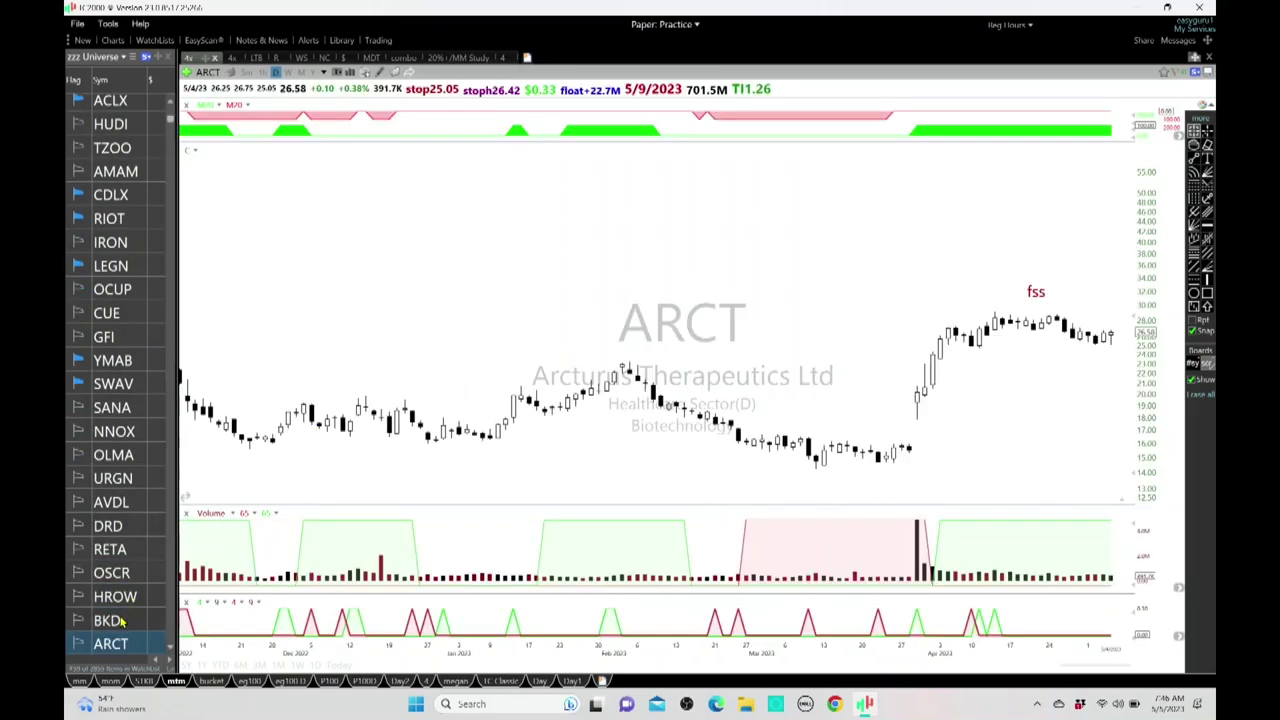
pyautogui.click(122, 621)
pyautogui.press('Down')
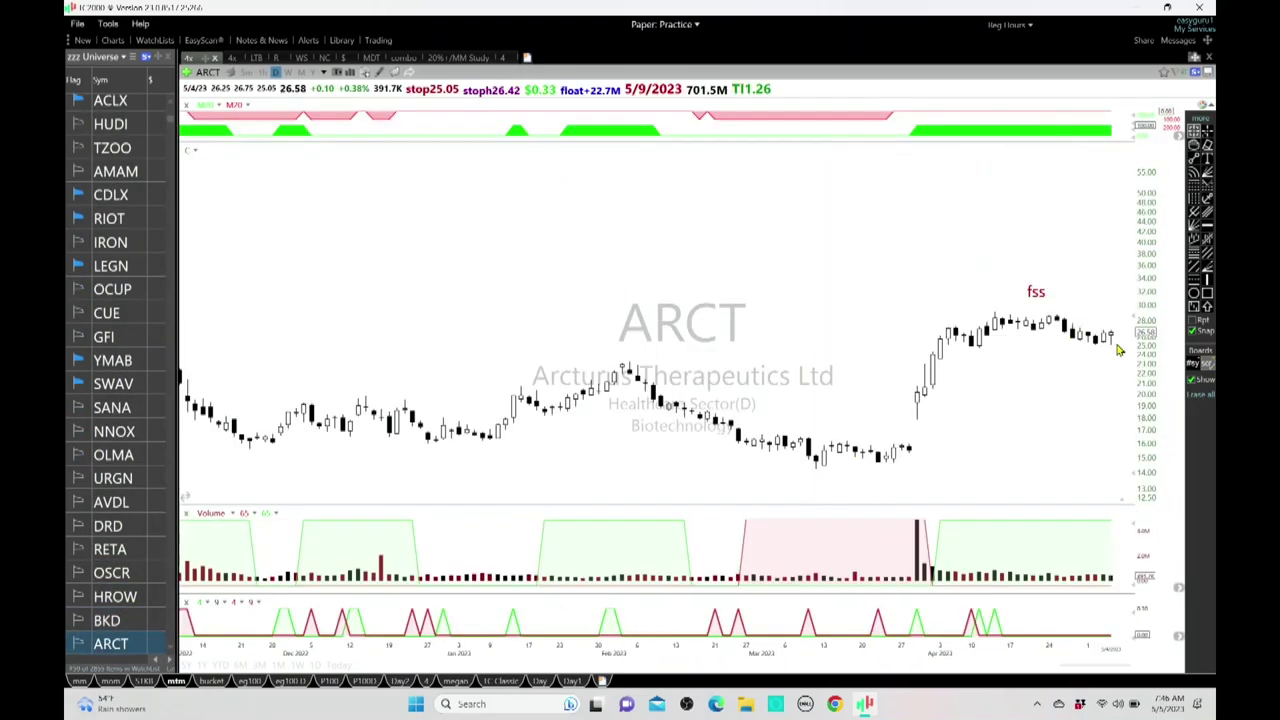
pyautogui.write('PBPB')
pyautogui.press('Return')
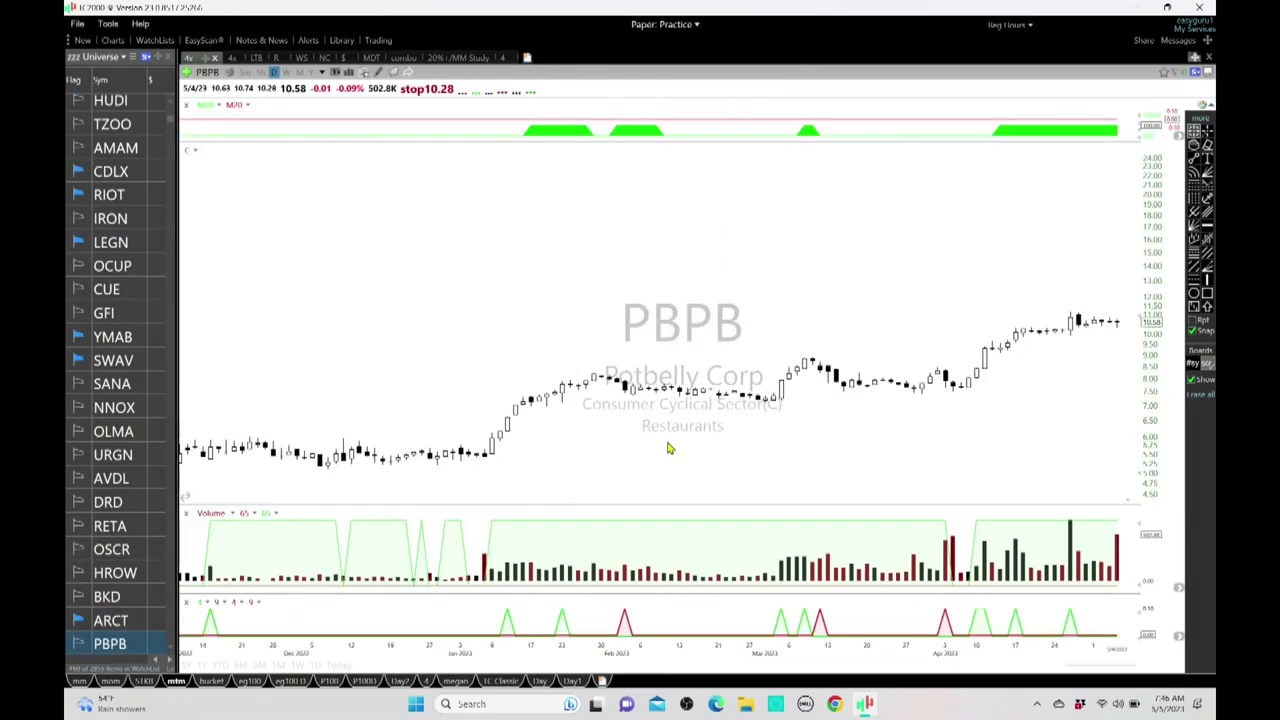